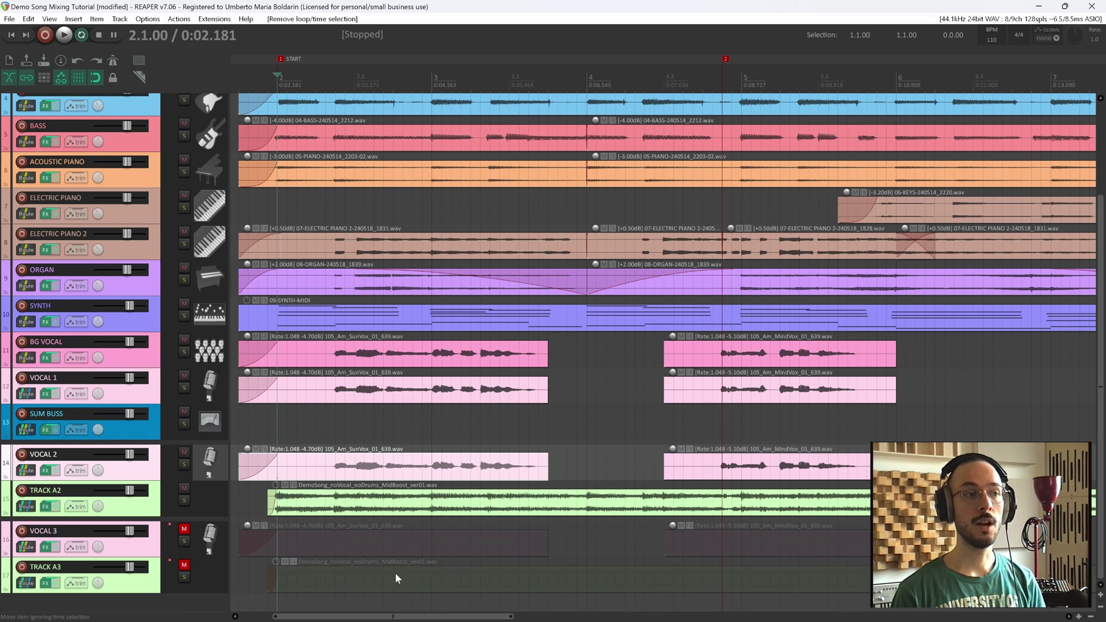
Mute VOCAL 2 and TRACK A2 by dragging across their mute buttons
{"action": "left_click_drag", "start_coordinate": [392, 615], "coordinate": [374, 616]}
{"action": "scroll", "coordinate": [69, 484], "scroll_direction": "up", "scroll_amount": 1}
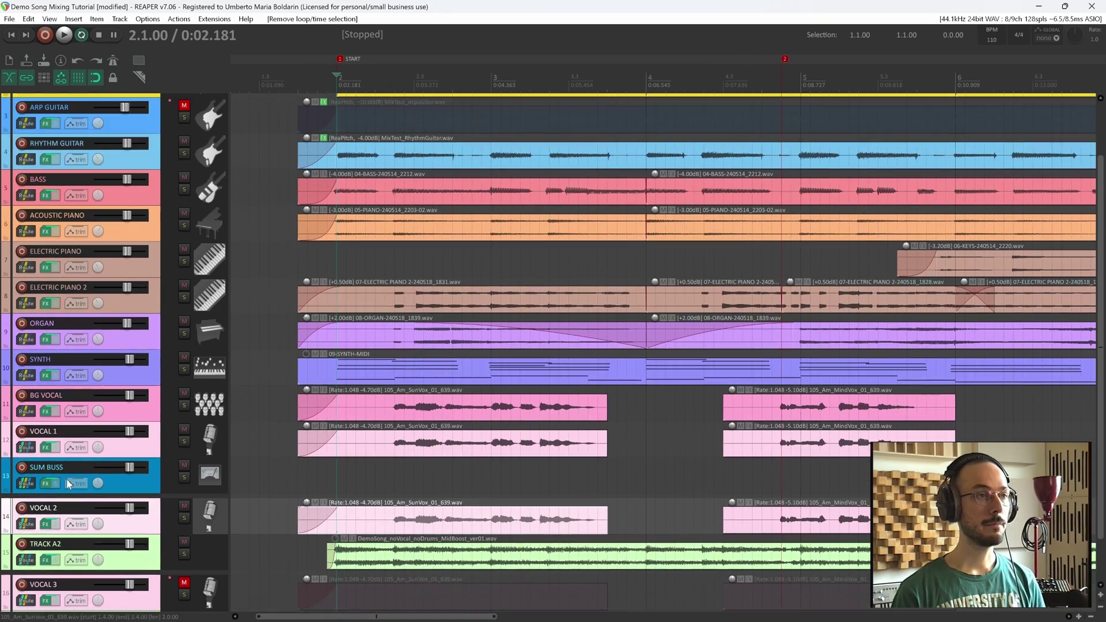
{"action": "scroll", "coordinate": [68, 484], "scroll_direction": "up", "scroll_amount": 2}
{"action": "scroll", "coordinate": [185, 484], "scroll_direction": "down", "scroll_amount": 3}
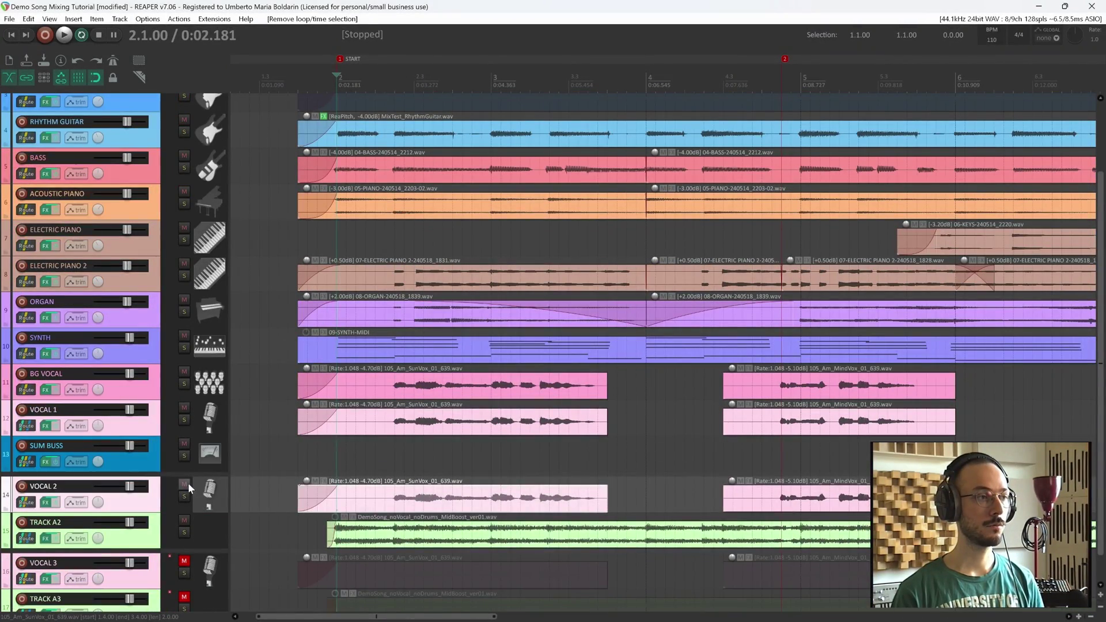
{"action": "left_click_drag", "start_coordinate": [184, 484], "coordinate": [184, 520]}
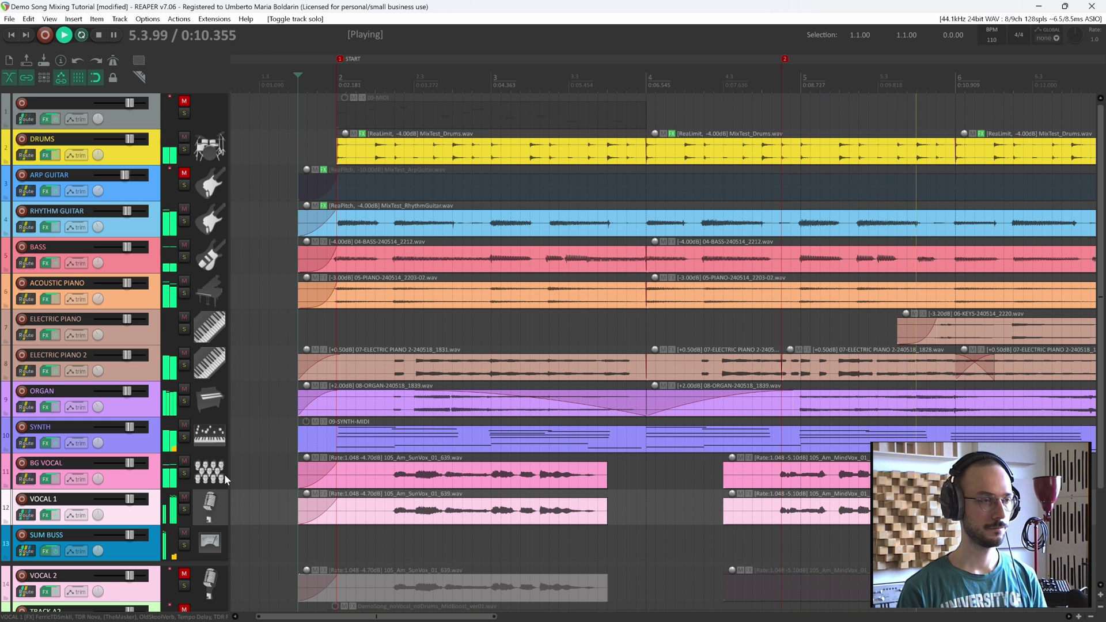
Stop playback at 1.4.00 and move the track selection from BG VOCAL up to ELECTRIC PIANO 2
{"action": "key", "text": "space"}
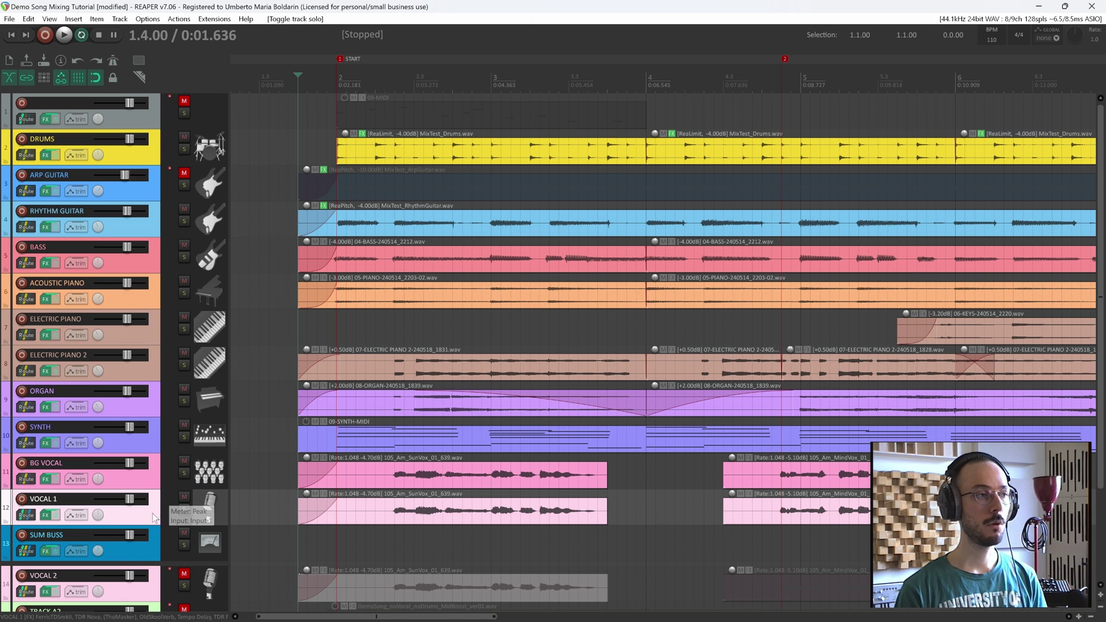
{"action": "left_click", "coordinate": [147, 479]}
{"action": "left_click", "coordinate": [143, 438]}
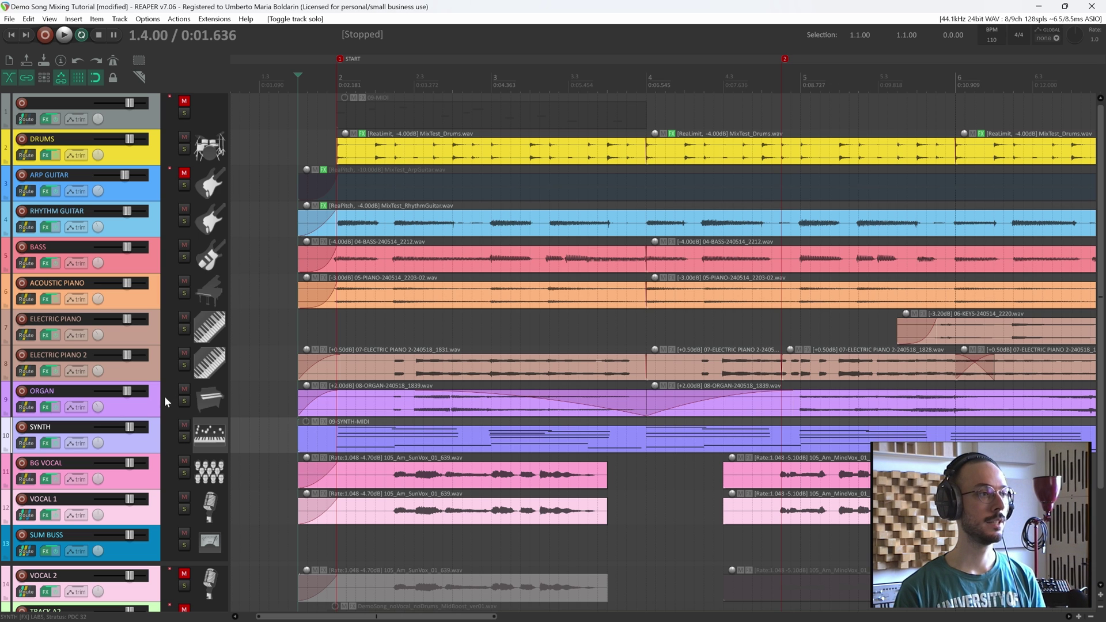
{"action": "left_click", "coordinate": [189, 400]}
{"action": "key", "text": "Up"}
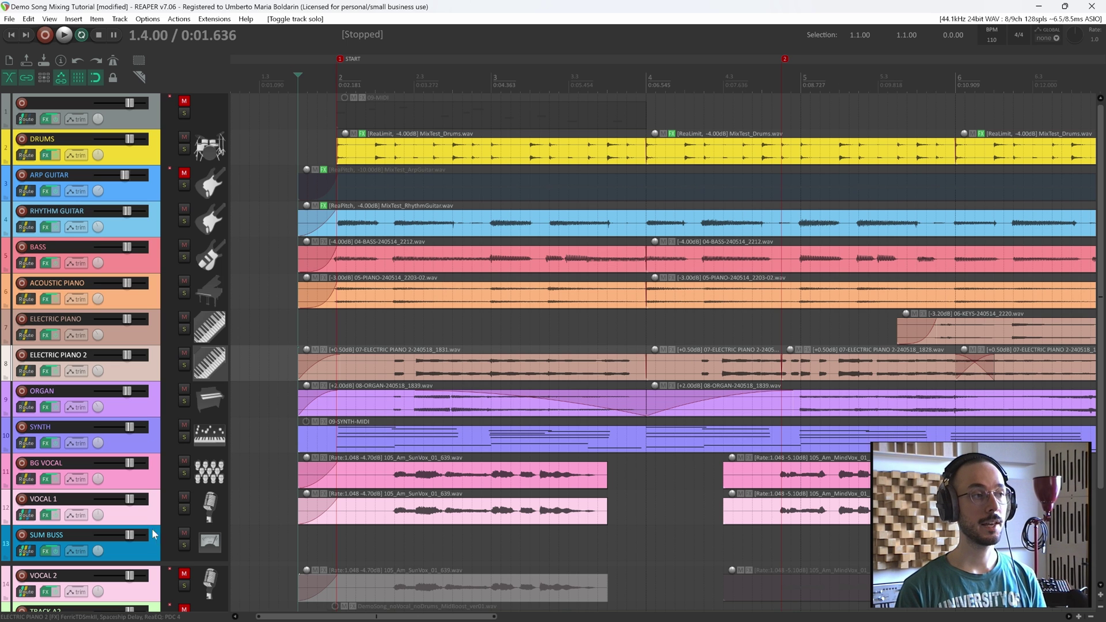
{"action": "left_click", "coordinate": [46, 515]}
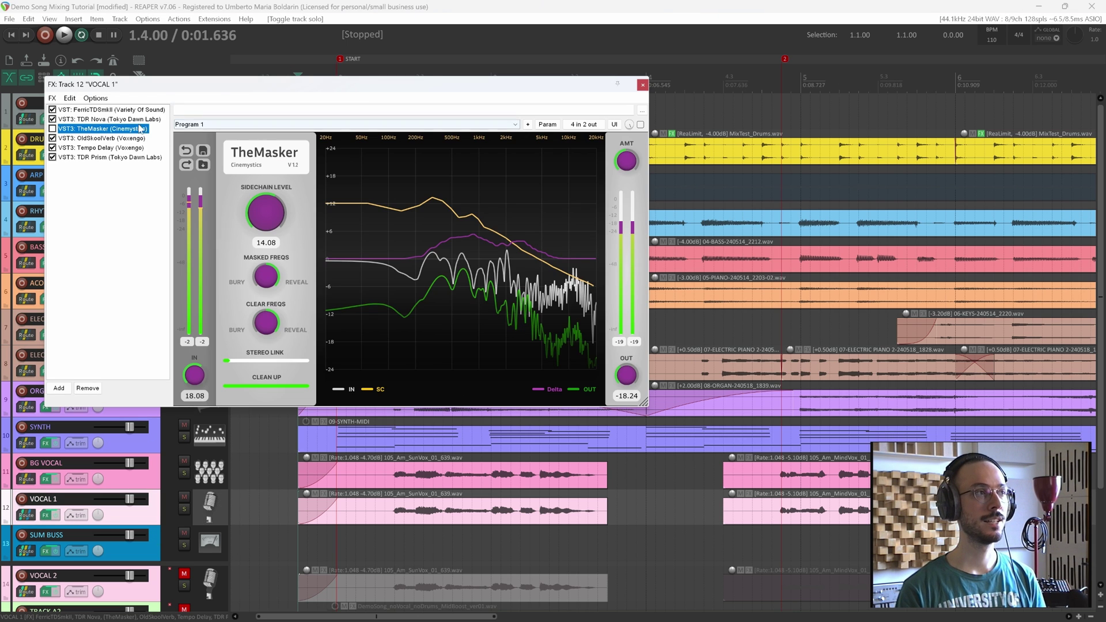
{"action": "left_click_drag", "start_coordinate": [137, 85], "coordinate": [223, 139]}
{"action": "left_click", "coordinate": [194, 175]}
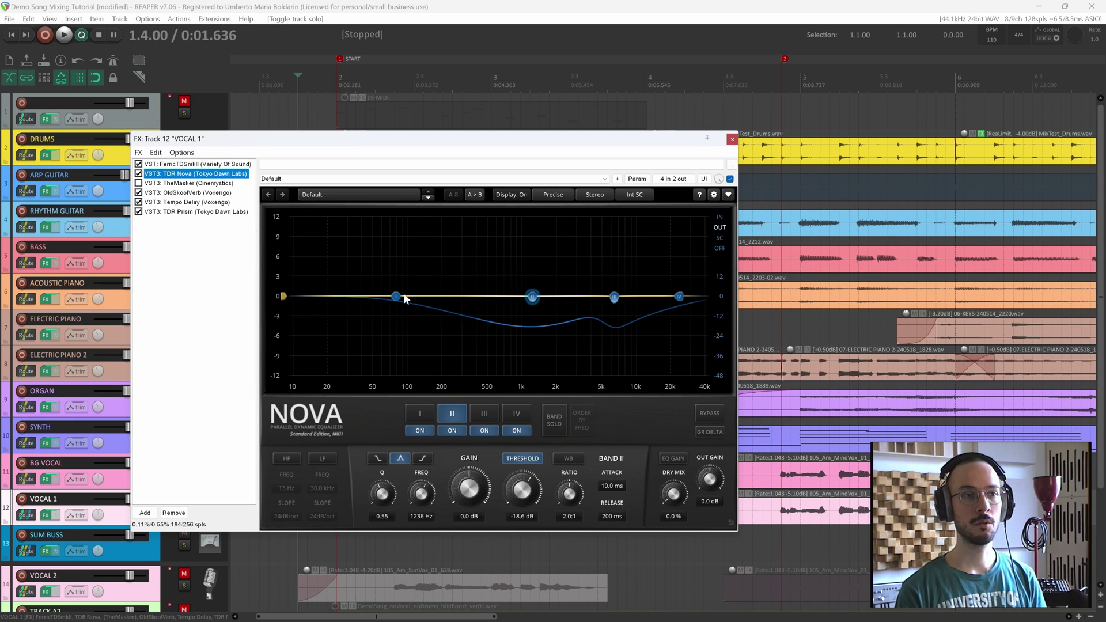
{"action": "left_click", "coordinate": [732, 139]}
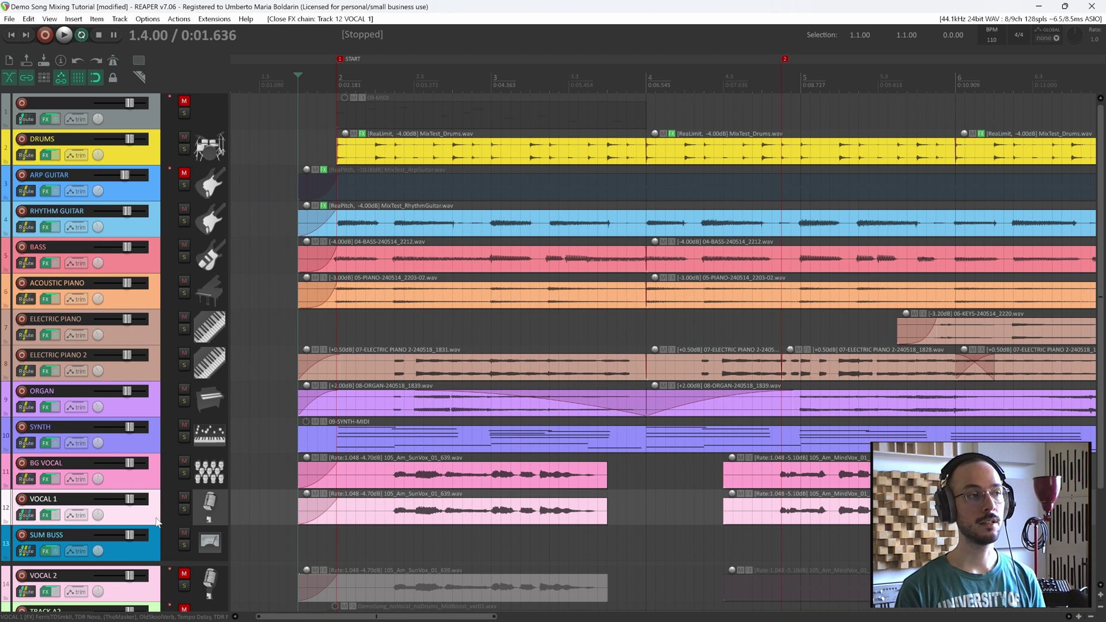
{"action": "scroll", "coordinate": [154, 522], "scroll_direction": "down", "scroll_amount": 2}
{"action": "scroll", "coordinate": [154, 520], "scroll_direction": "up", "scroll_amount": 2}
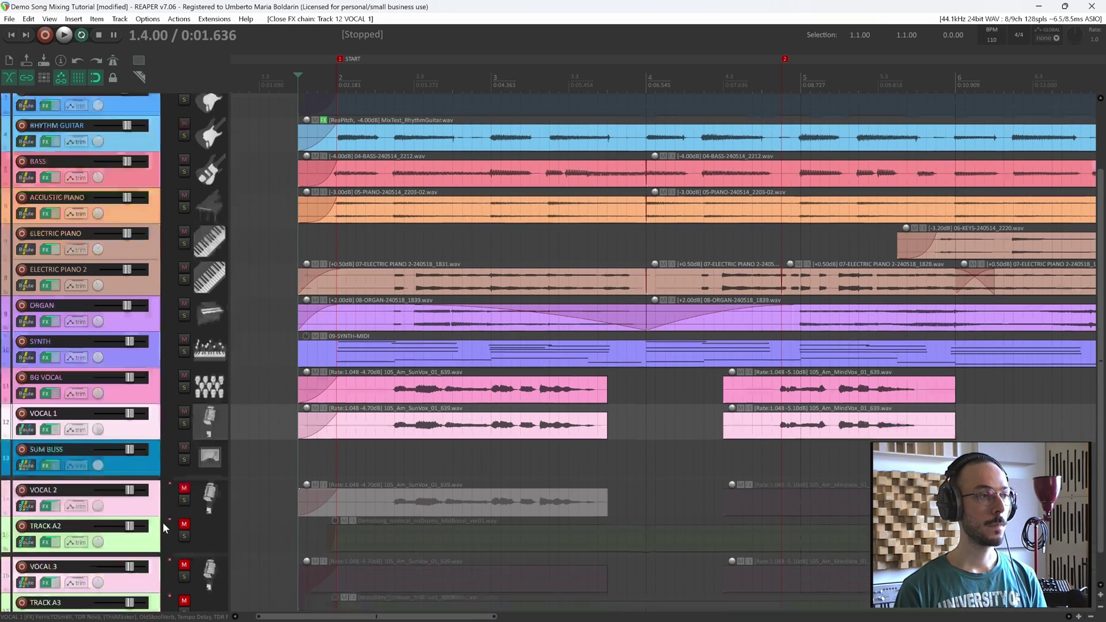
Unmute and solo VOCAL 2 and TRACK A2, then select TRACK A2
{"action": "scroll", "coordinate": [163, 522], "scroll_direction": "down", "scroll_amount": 1}
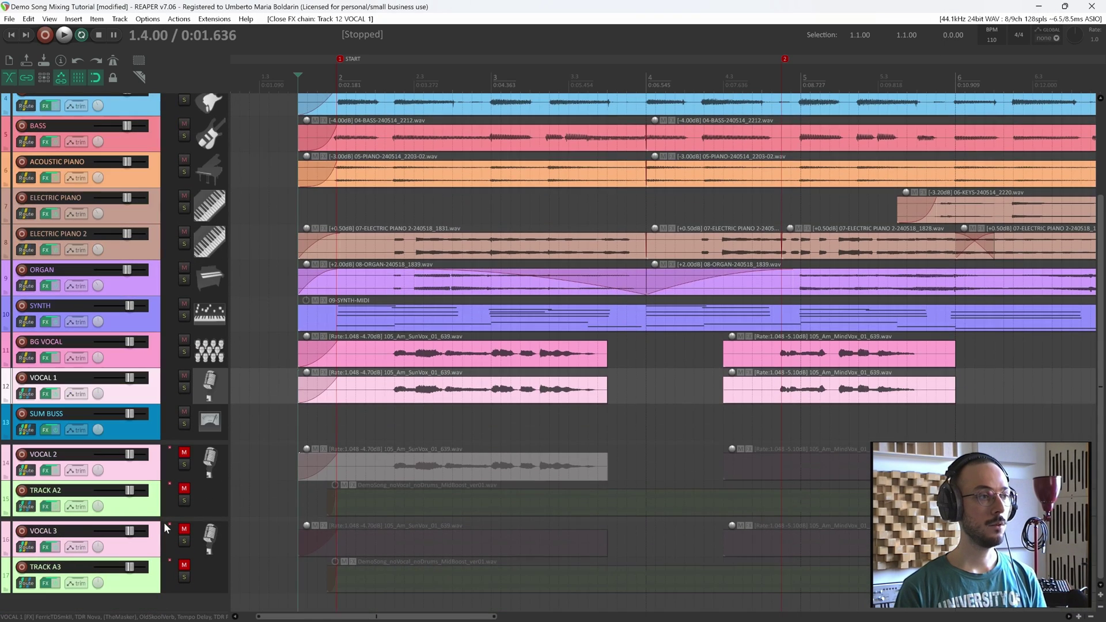
{"action": "left_click", "coordinate": [184, 456]}
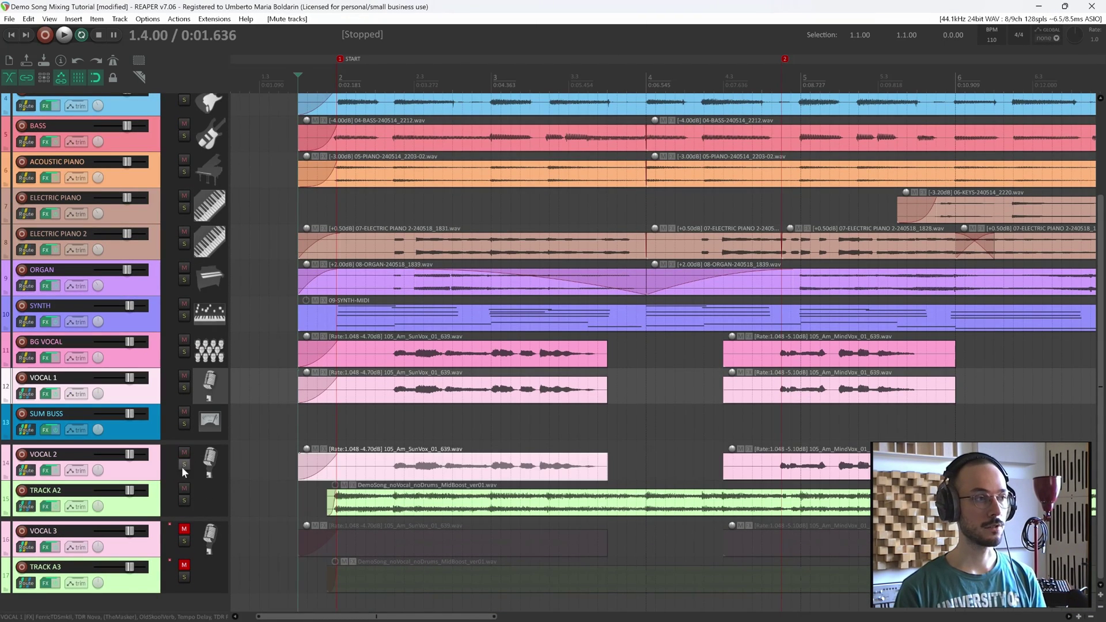
{"action": "left_click", "coordinate": [183, 465]}
{"action": "left_click", "coordinate": [198, 514]}
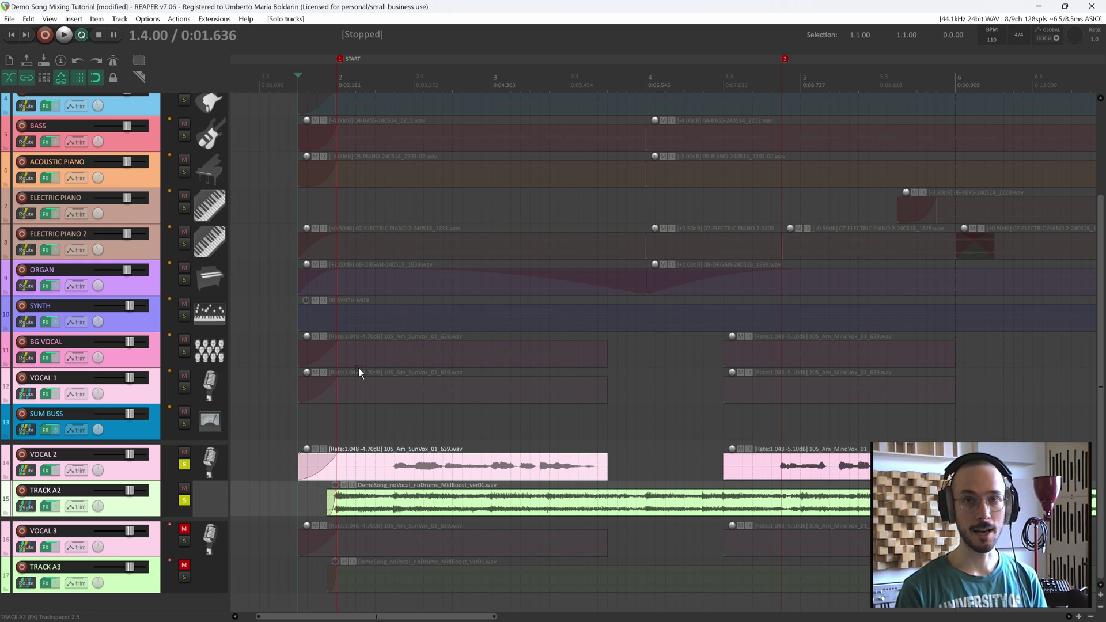
Open TRACK A2's Trackspacer, move it higher, and set its Amount to 15.2%
{"action": "left_click", "coordinate": [45, 506]}
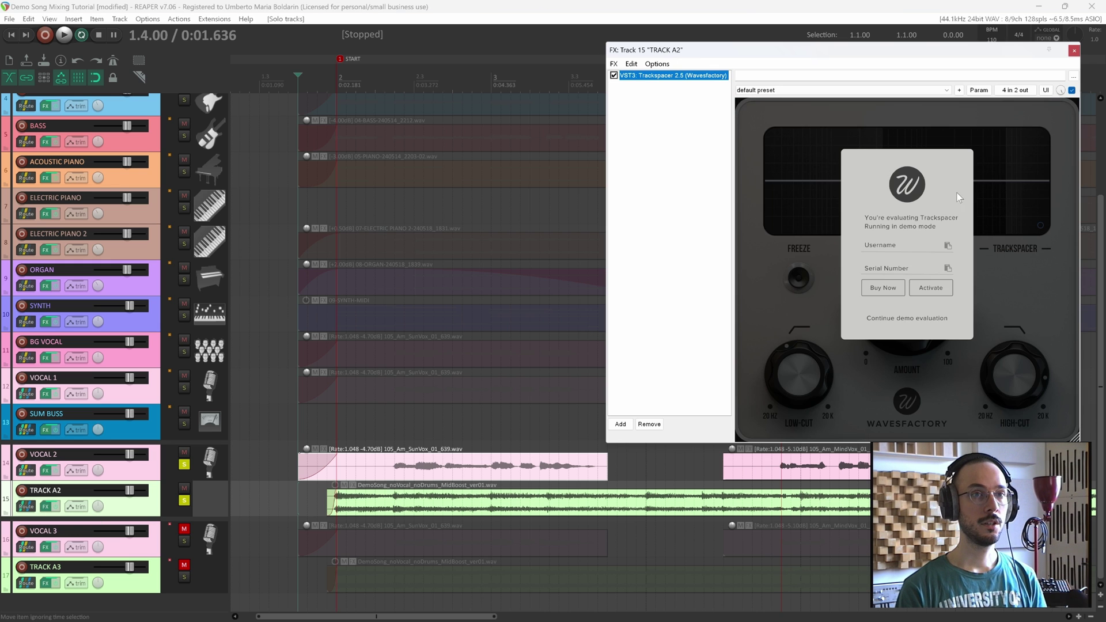
{"action": "left_click_drag", "start_coordinate": [895, 48], "coordinate": [905, 36]}
{"action": "mouse_move", "coordinate": [923, 282]}
{"action": "scroll", "coordinate": [915, 278], "scroll_direction": "up", "scroll_amount": 2}
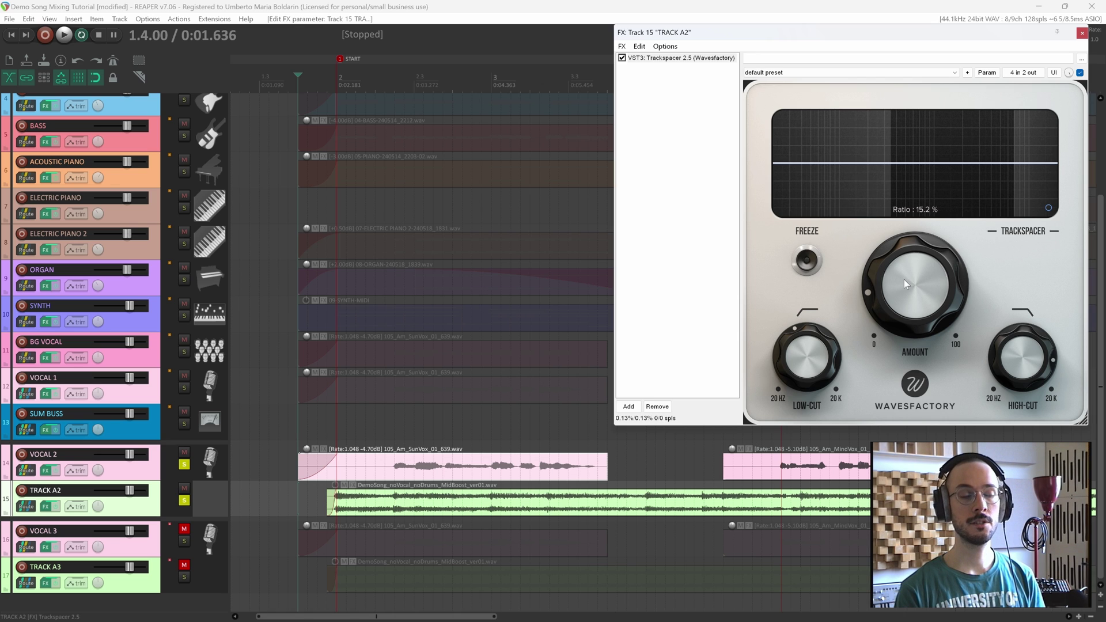
{"action": "mouse_move", "coordinate": [814, 349]}
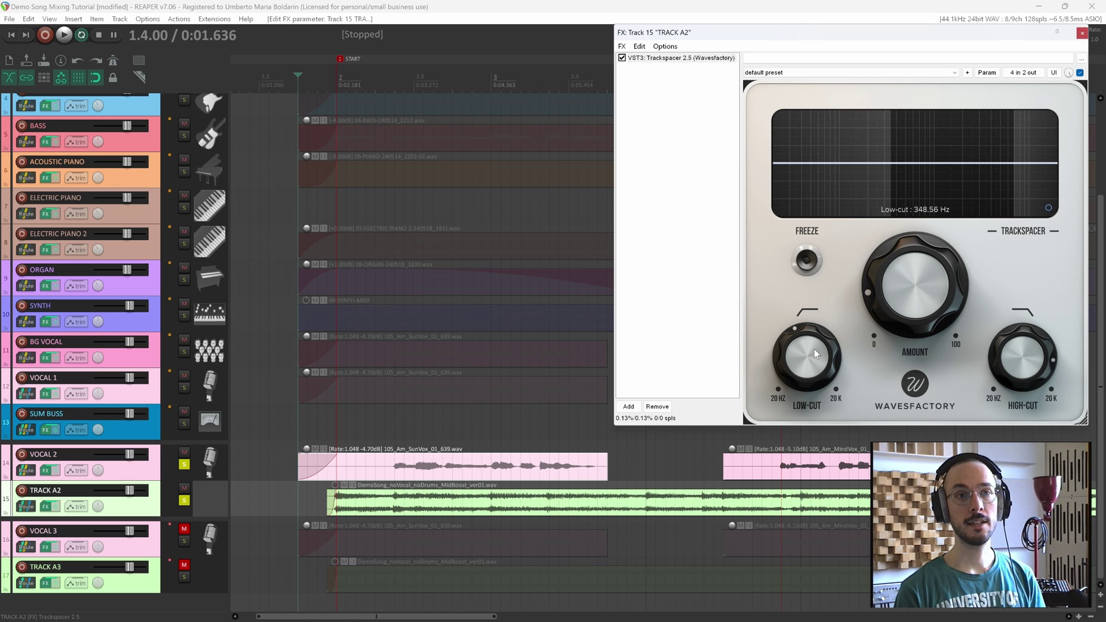
{"action": "mouse_move", "coordinate": [1007, 358]}
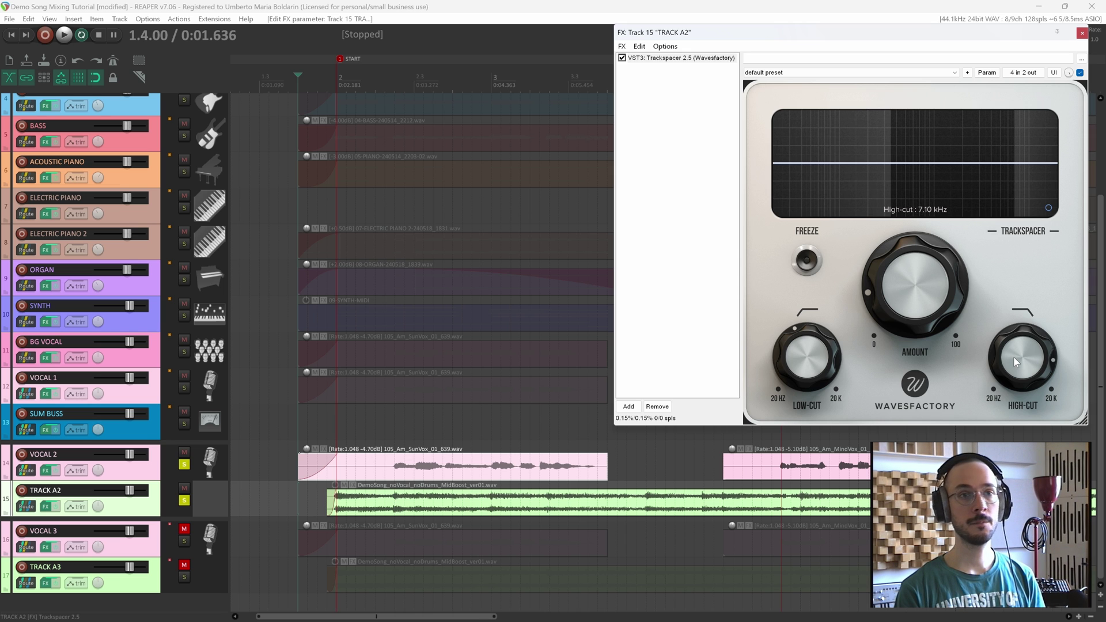
{"action": "left_click", "coordinate": [143, 430]}
{"action": "key", "text": "f"}
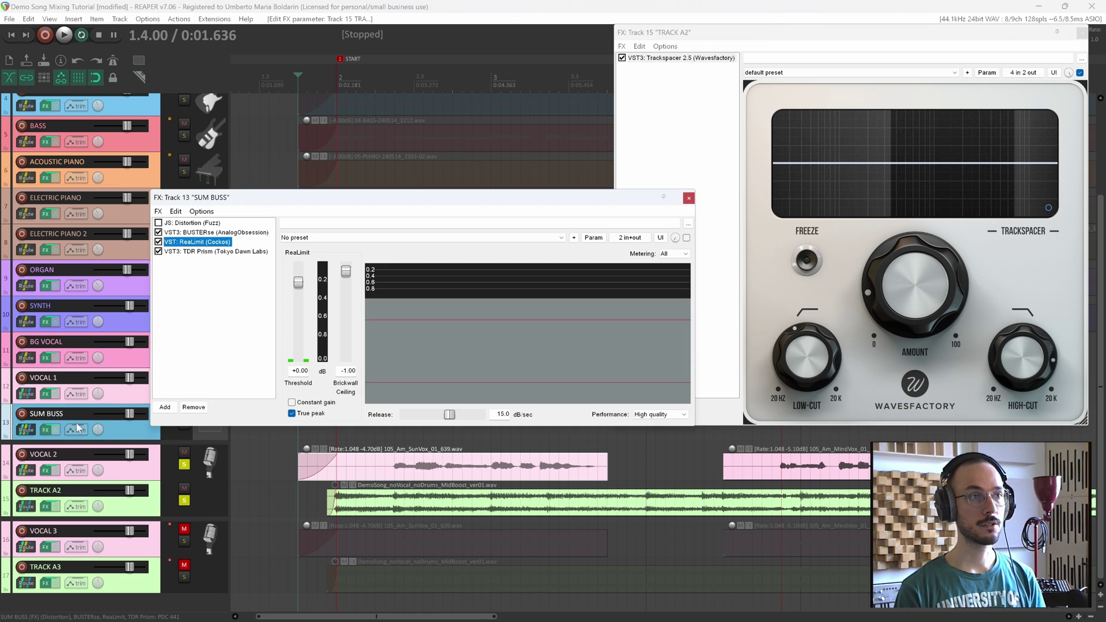
{"action": "left_click", "coordinate": [688, 197]}
{"action": "left_click", "coordinate": [61, 400]}
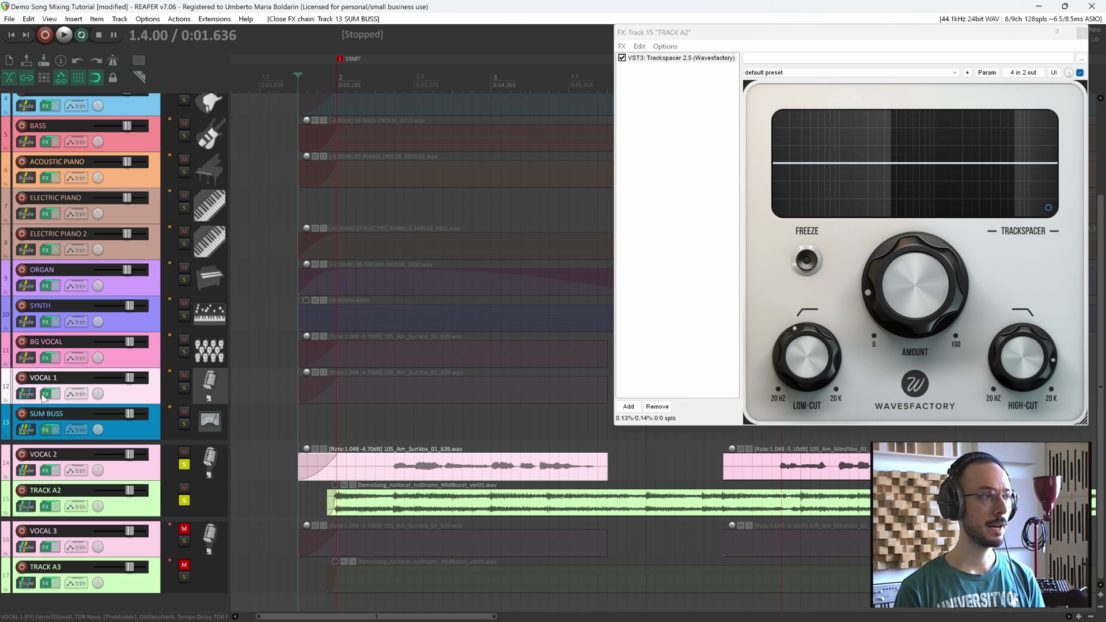
{"action": "key", "text": "f"}
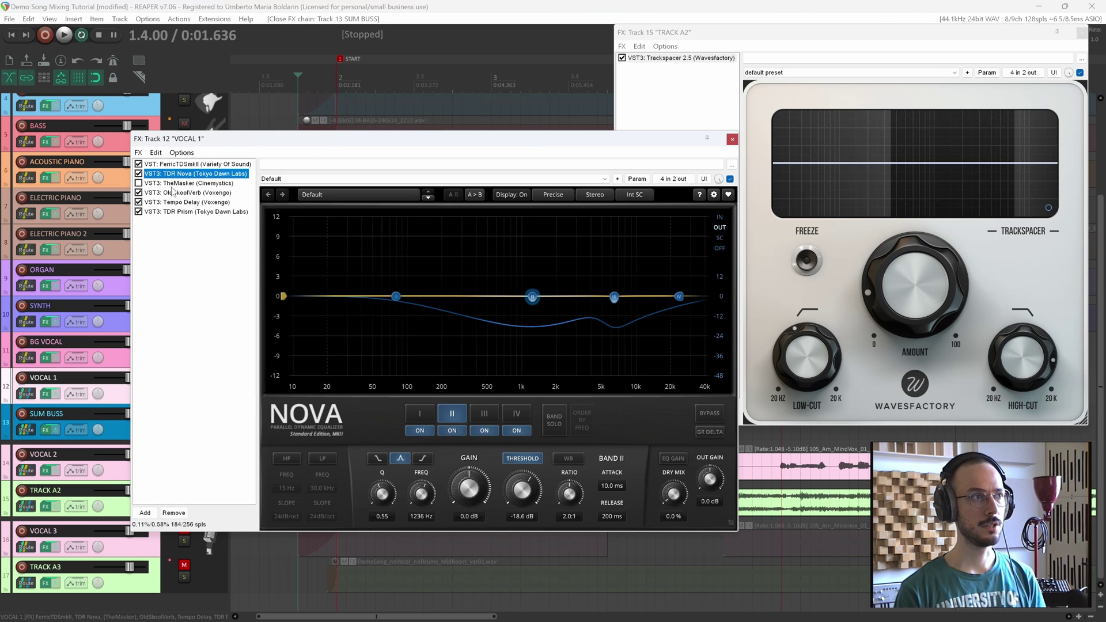
{"action": "left_click", "coordinate": [233, 183]}
{"action": "left_click_drag", "start_coordinate": [362, 144], "coordinate": [245, 106]}
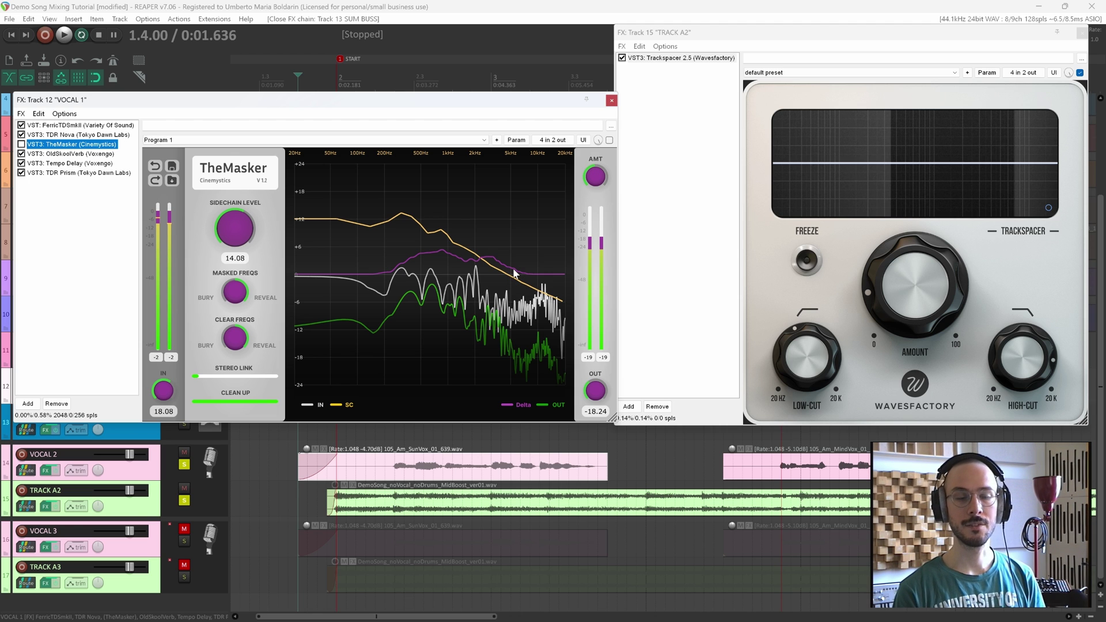
{"action": "left_click", "coordinate": [612, 100]}
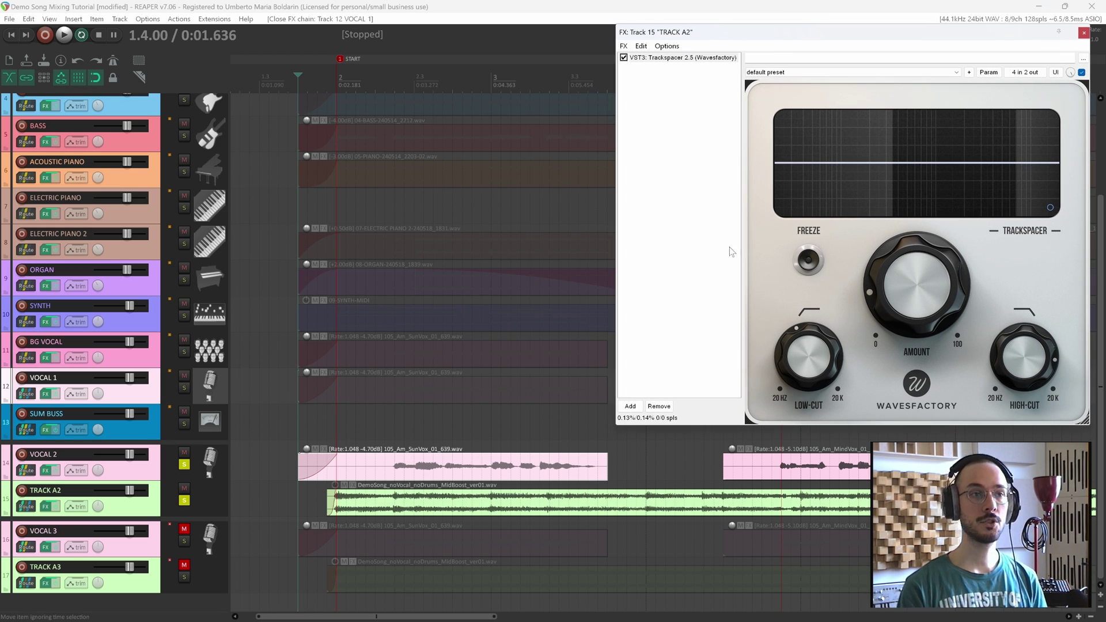
Play the soloed tracks, A/B Trackspacer on TRACK A2, and raise its Amount to 22.8%
{"action": "key", "text": "space"}
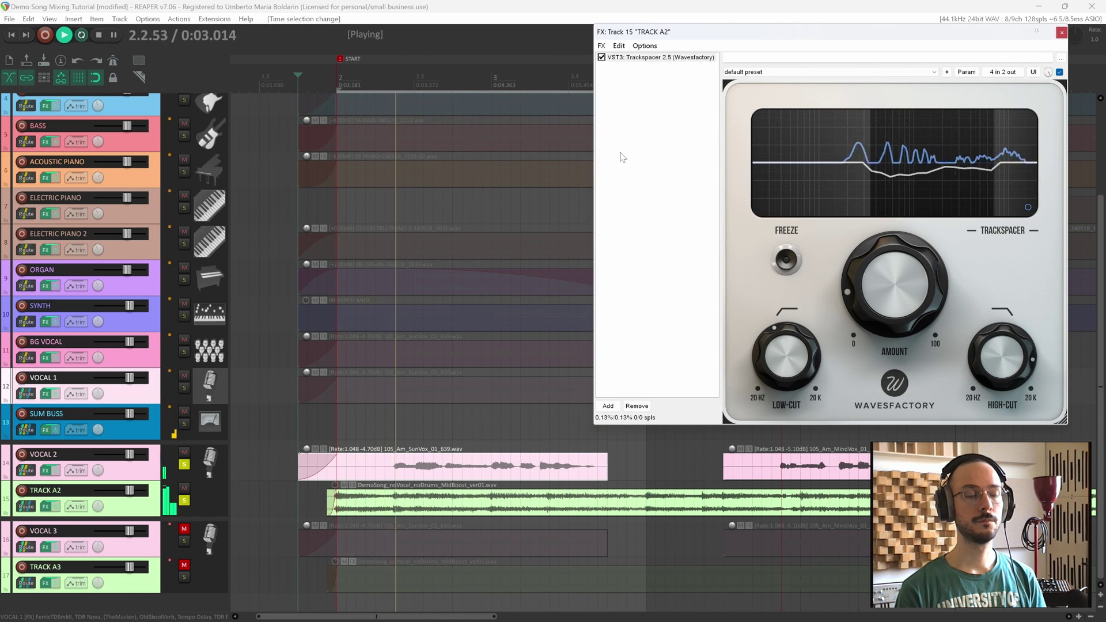
{"action": "left_click", "coordinate": [601, 58]}
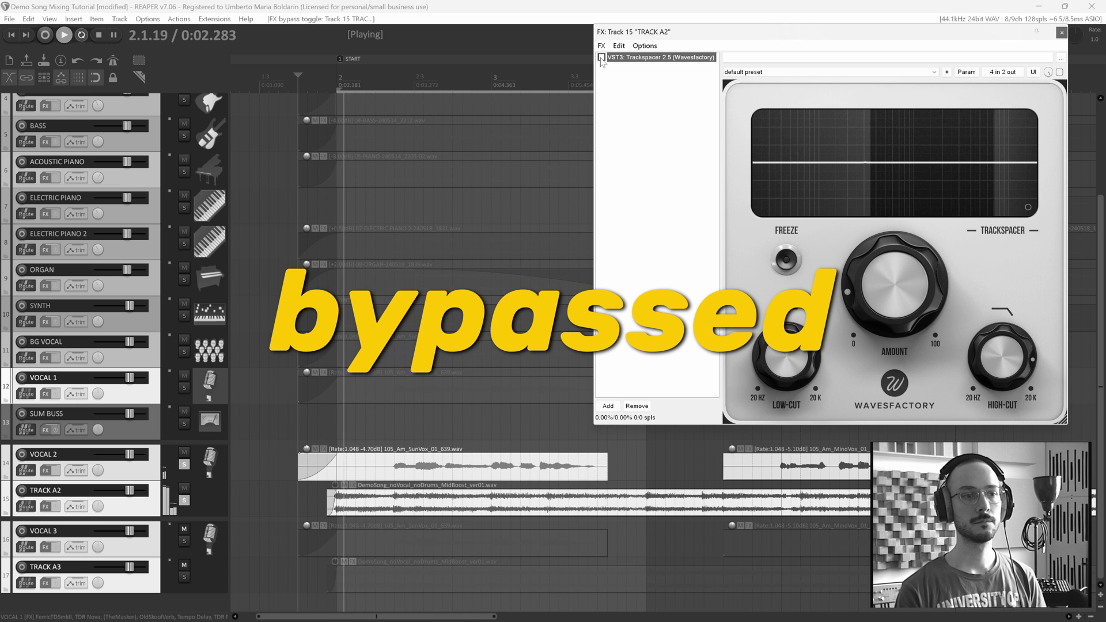
{"action": "left_click", "coordinate": [601, 57]}
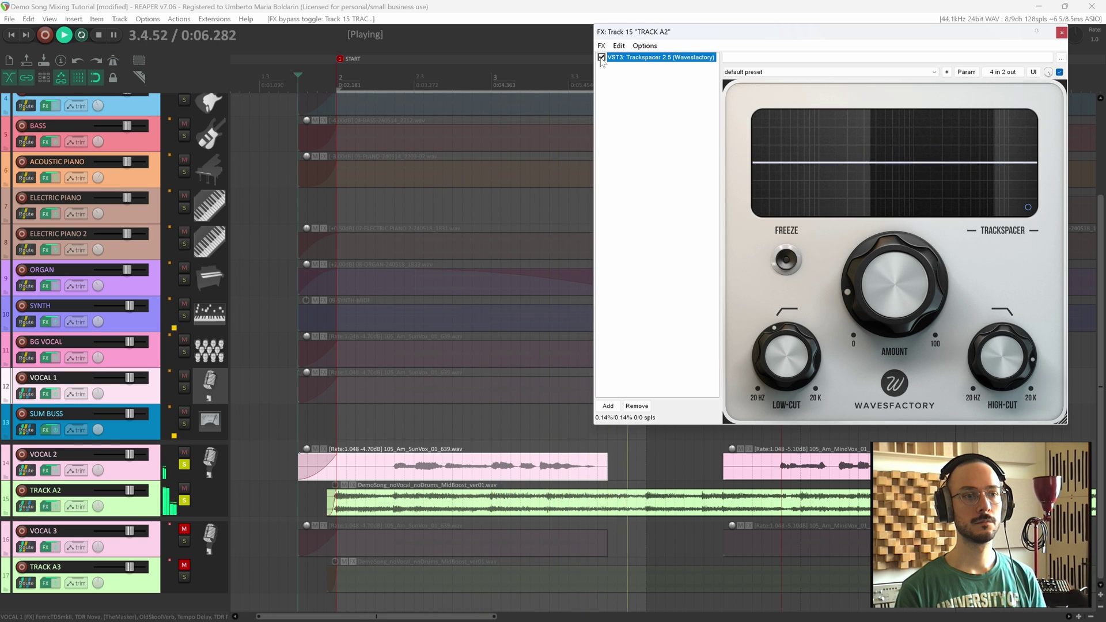
{"action": "left_click_drag", "start_coordinate": [885, 297], "coordinate": [881, 271]}
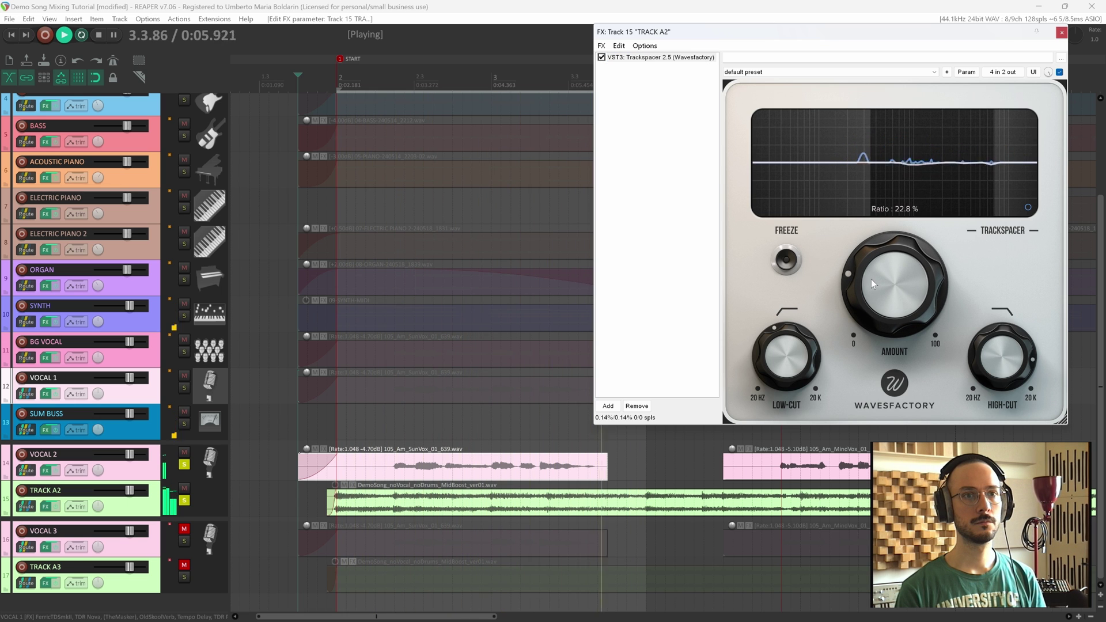
Compare Trackspacer bypassed and active again, then raise its Amount to about 36%
{"action": "left_click", "coordinate": [601, 58]}
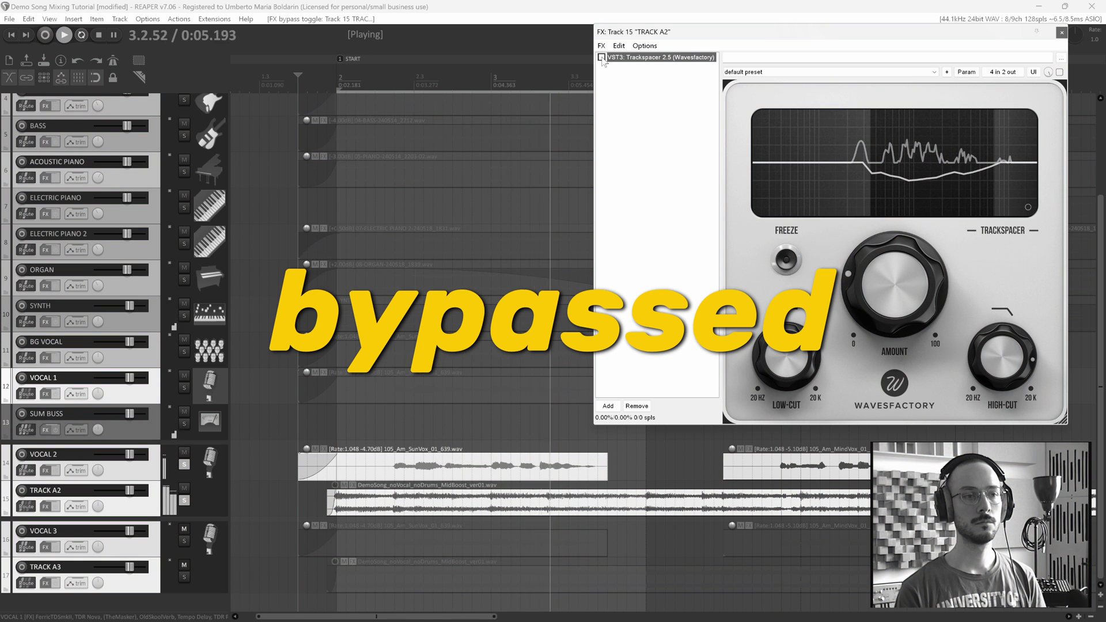
{"action": "left_click", "coordinate": [601, 58]}
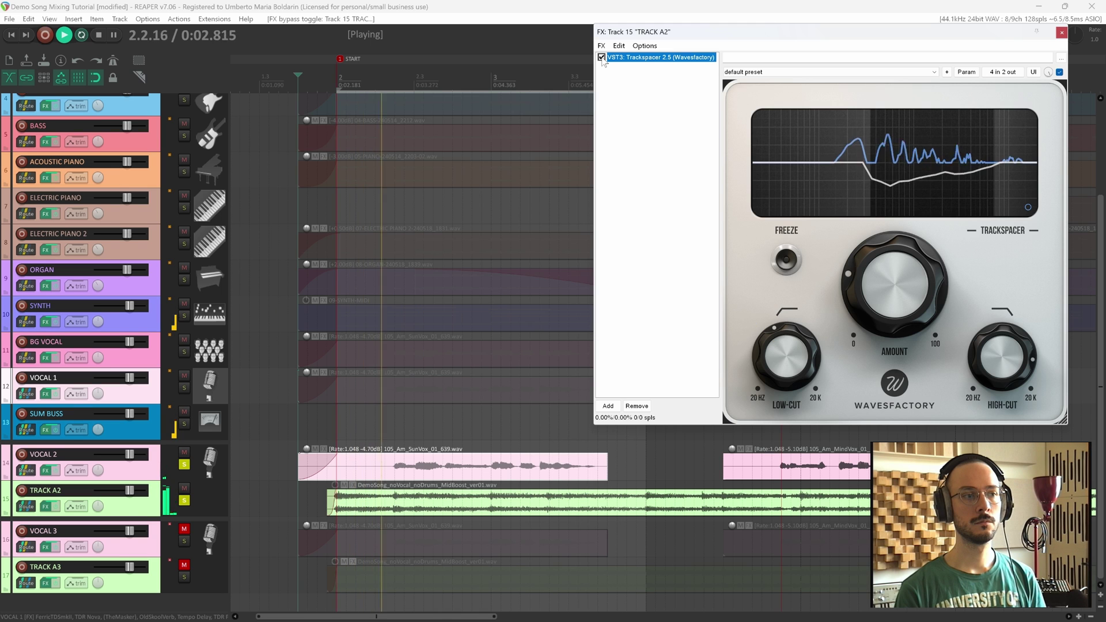
{"action": "left_click_drag", "start_coordinate": [880, 284], "coordinate": [886, 239]}
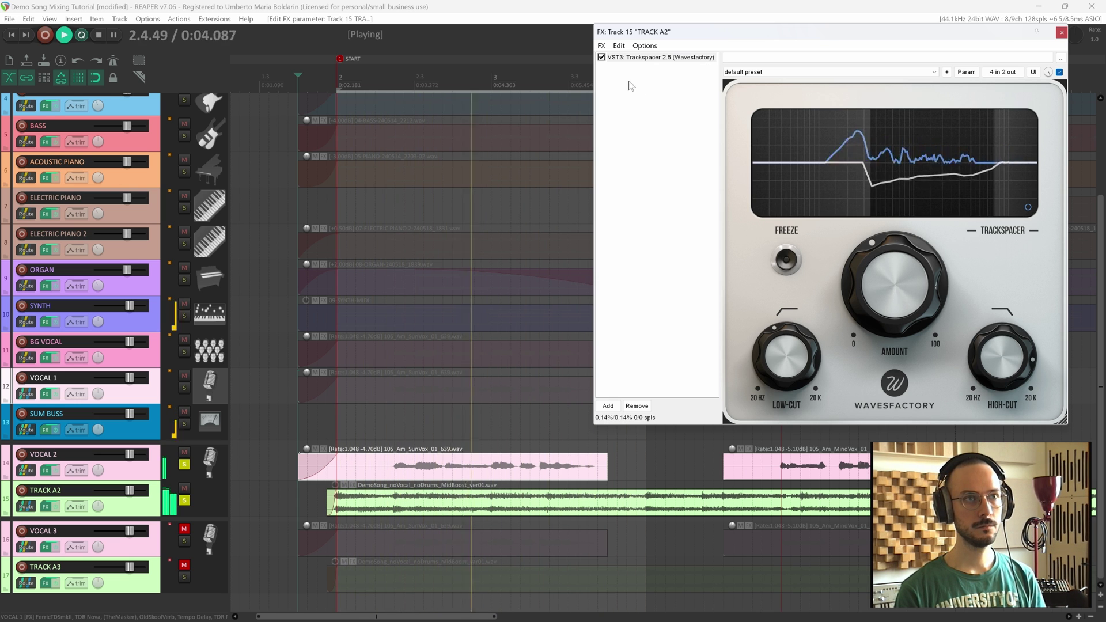
Bypass Trackspacer, stop playback, and nudge its Amount up to 40.4%
{"action": "left_click", "coordinate": [602, 57]}
{"action": "key", "text": "space"}
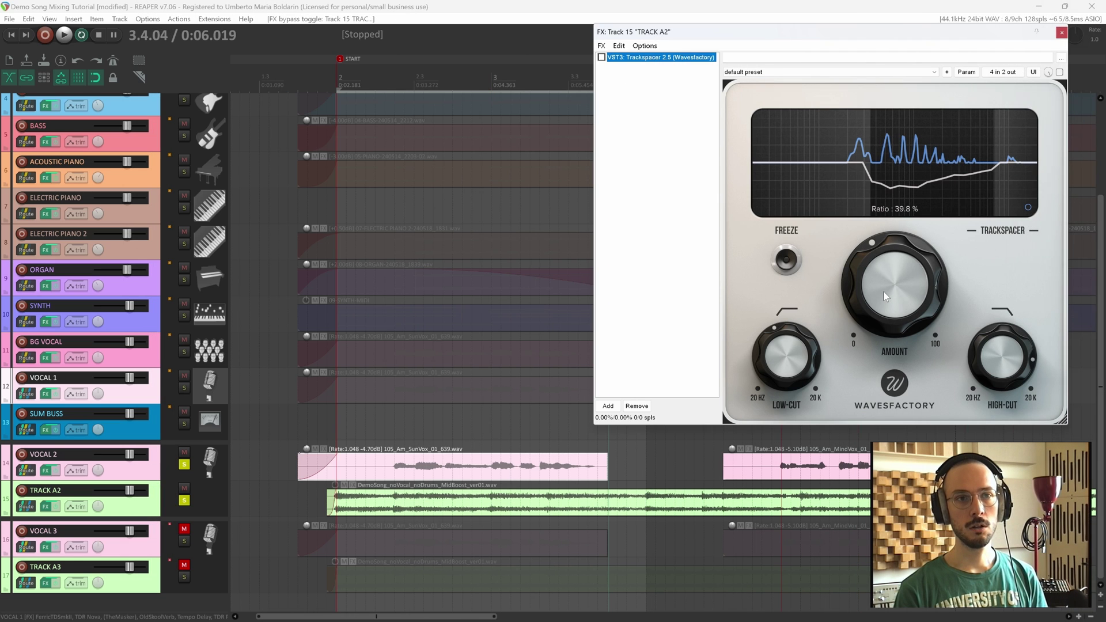
{"action": "mouse_move", "coordinate": [884, 291]}
{"action": "left_click_drag", "start_coordinate": [880, 294], "coordinate": [882, 289]}
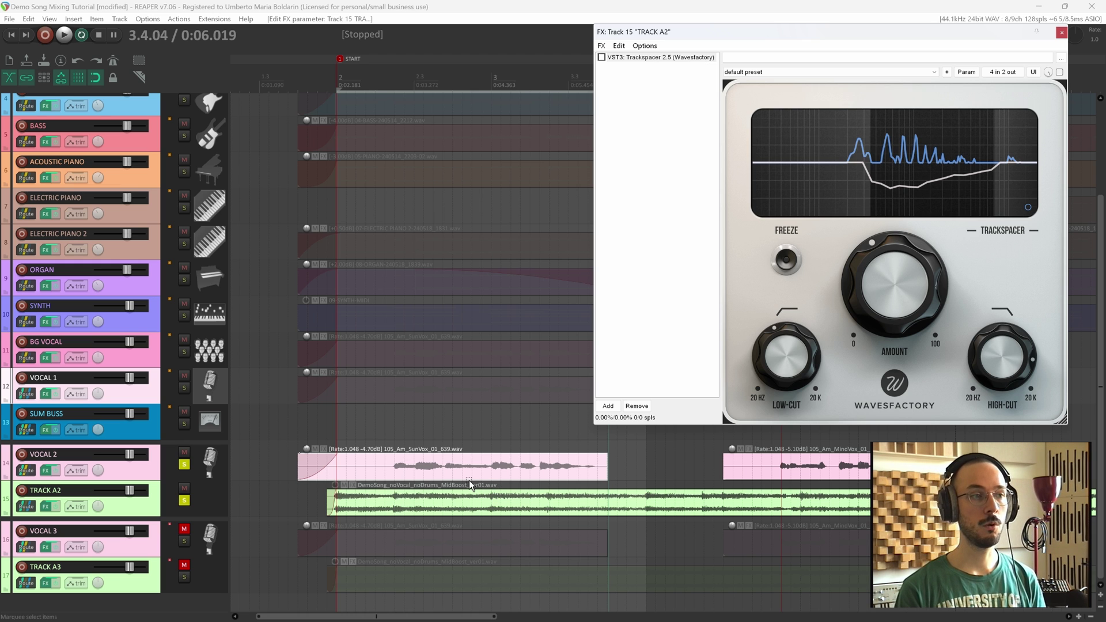
Move the play position to bar 3 and reset the VOCAL 2 item's volume to unity
{"action": "left_click", "coordinate": [495, 479]}
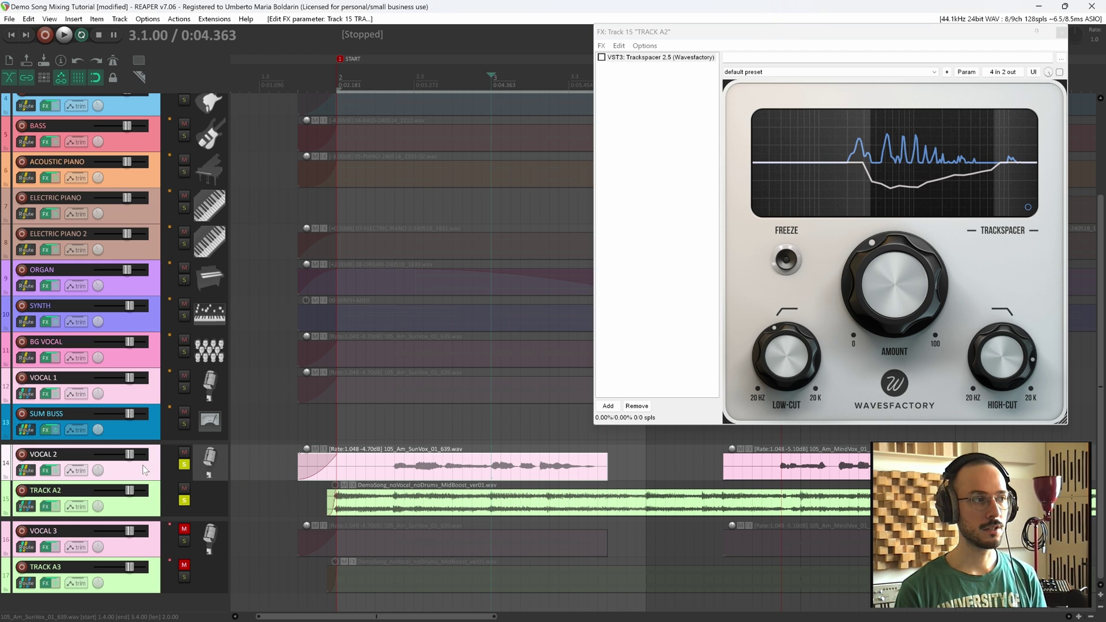
{"action": "left_click", "coordinate": [45, 470]}
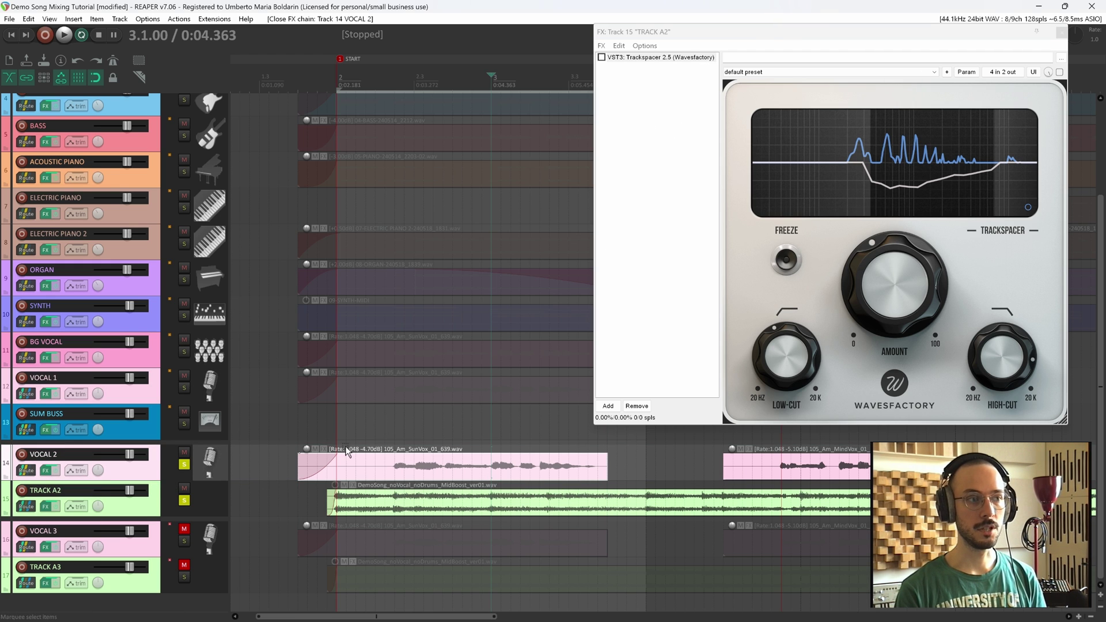
{"action": "double_click", "coordinate": [306, 453]}
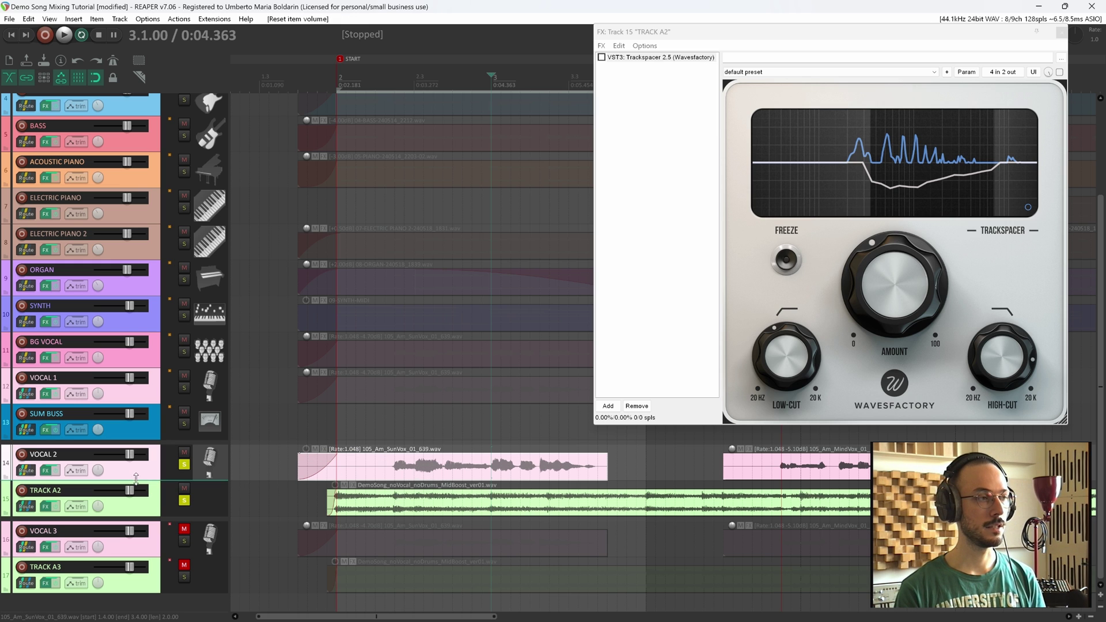
Bypass TDR Nova in VOCAL 2's effects chain and return the play position to bar 2
{"action": "left_click", "coordinate": [45, 470]}
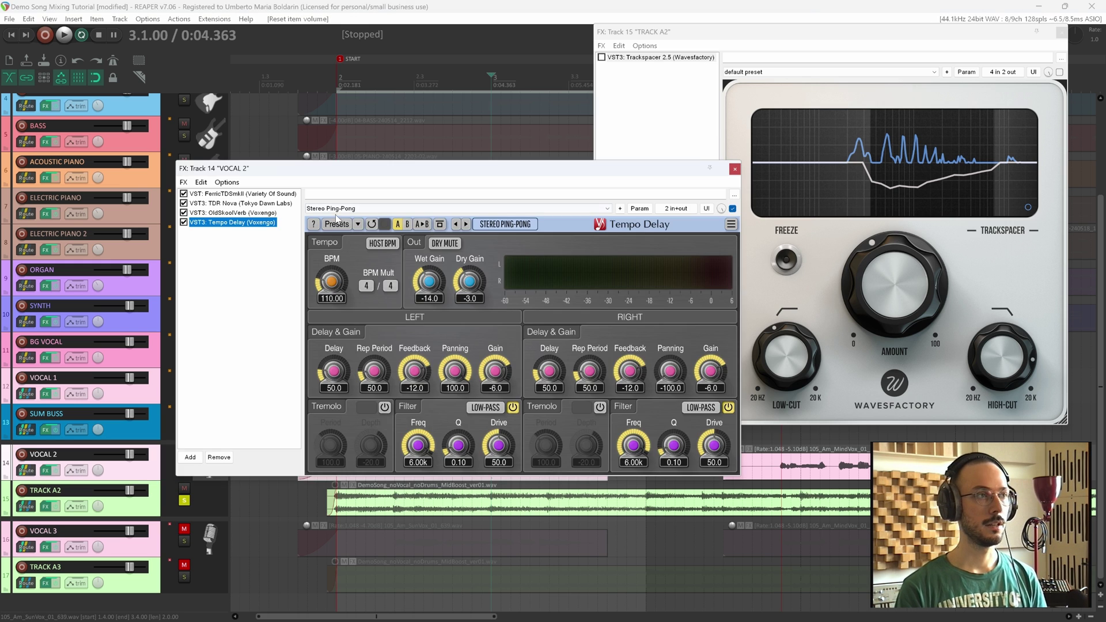
{"action": "left_click", "coordinate": [234, 203]}
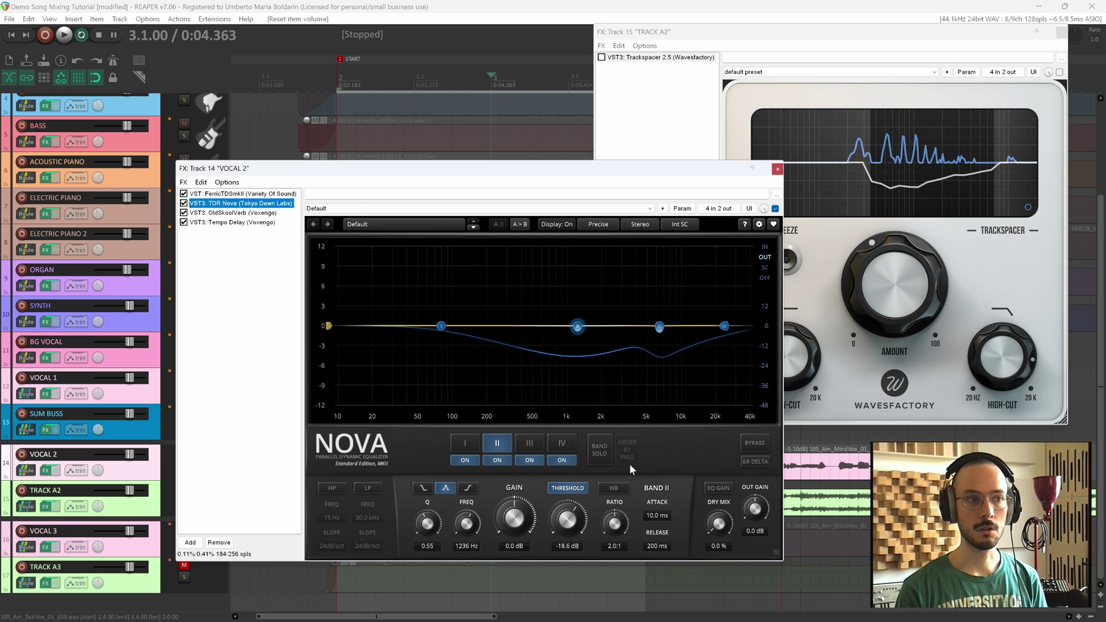
{"action": "left_click", "coordinate": [183, 203]}
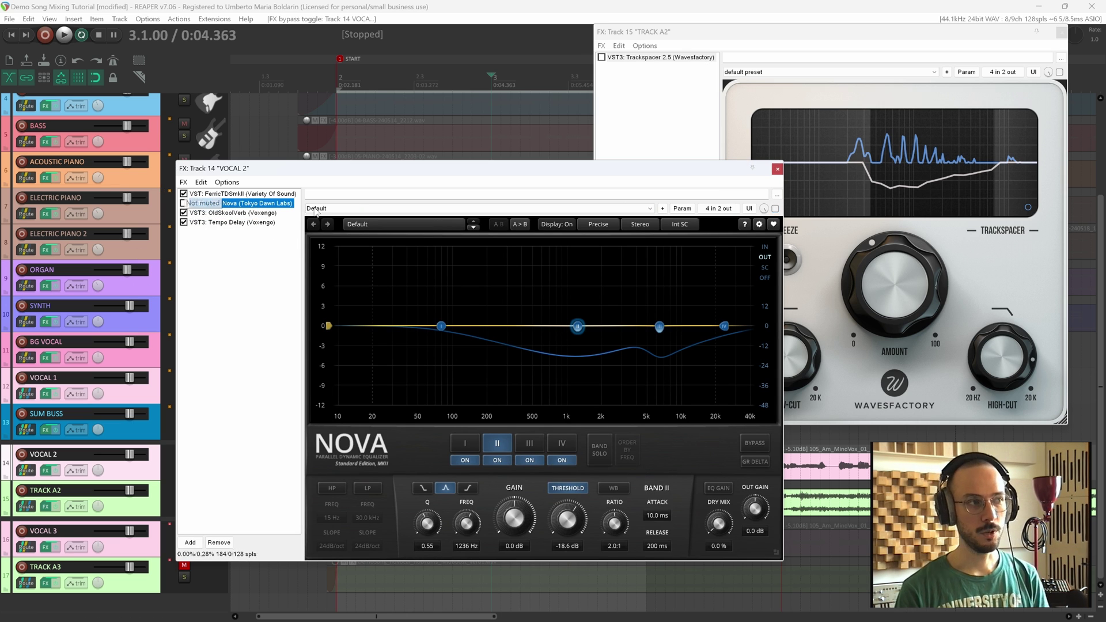
{"action": "left_click", "coordinate": [777, 170]}
{"action": "left_click", "coordinate": [335, 82]}
Play from bar 2, re-enable Trackspacer, and lower its Amount to about 24%
{"action": "key", "text": "space"}
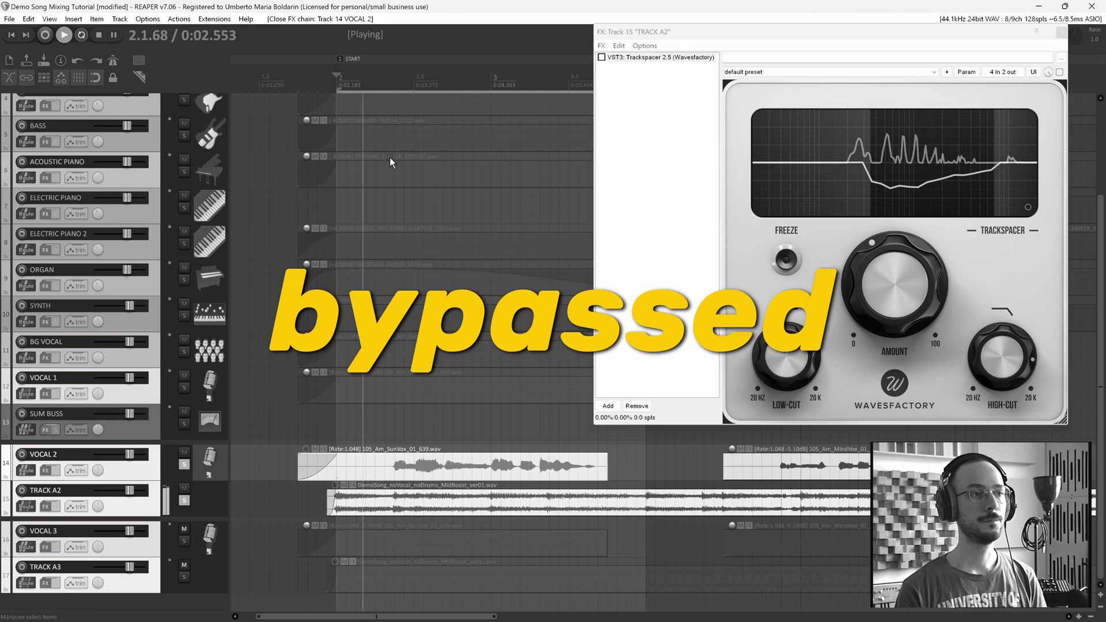
{"action": "key", "text": "space"}
{"action": "key", "text": "space"}
{"action": "left_click", "coordinate": [601, 57]}
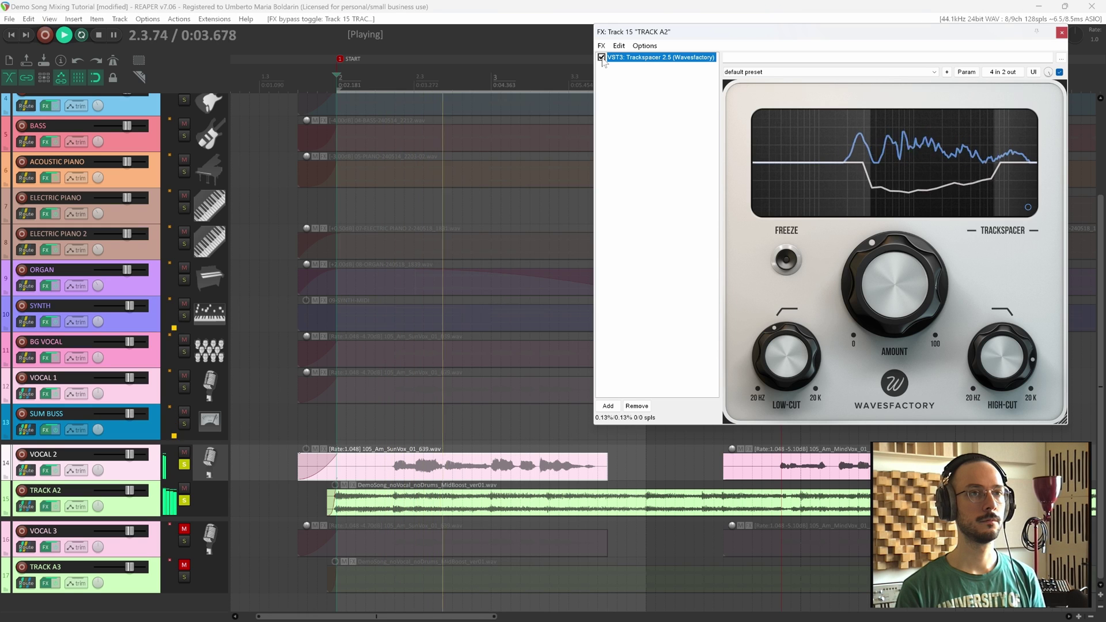
{"action": "left_click_drag", "start_coordinate": [896, 285], "coordinate": [896, 327]}
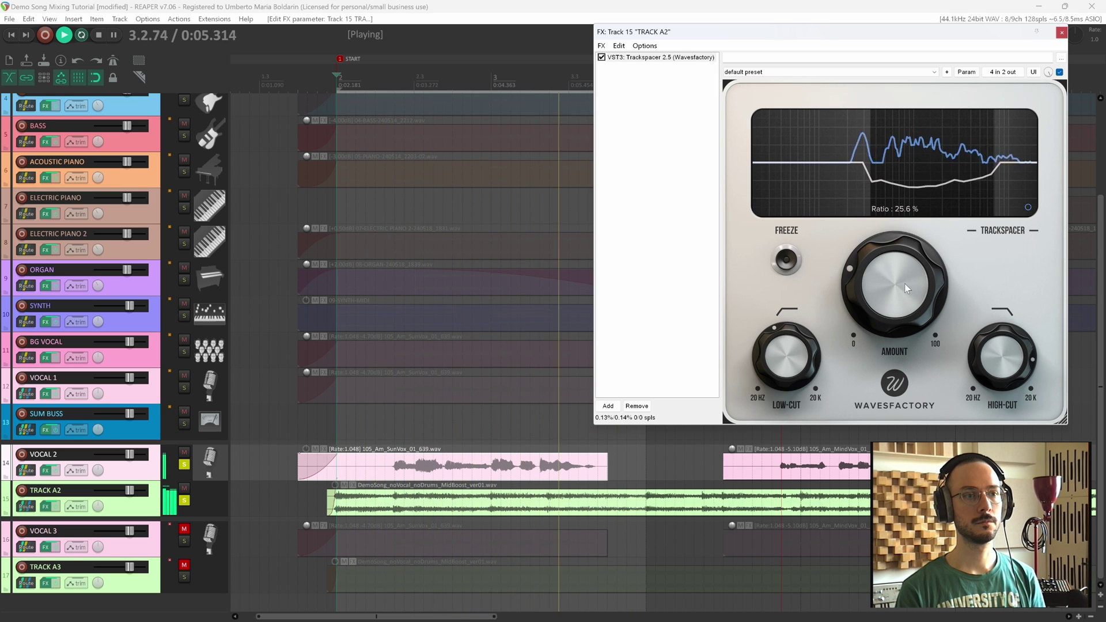
{"action": "left_click_drag", "start_coordinate": [904, 284], "coordinate": [886, 304]}
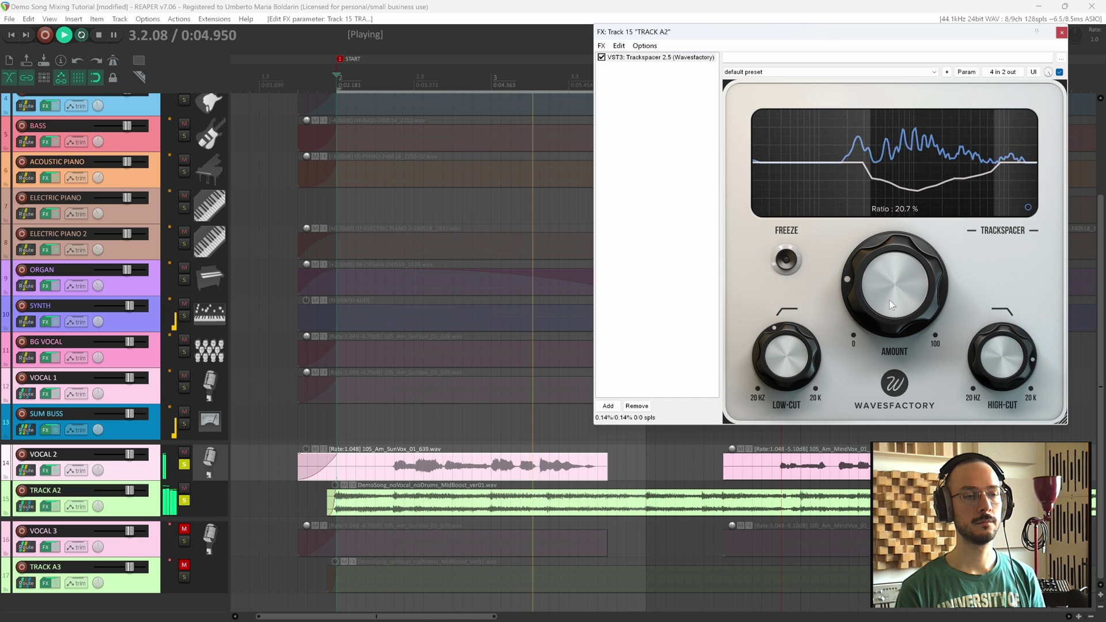
Compare Trackspacer bypassed and active, lower its Amount to about 16%, and stop playback
{"action": "left_click", "coordinate": [602, 57]}
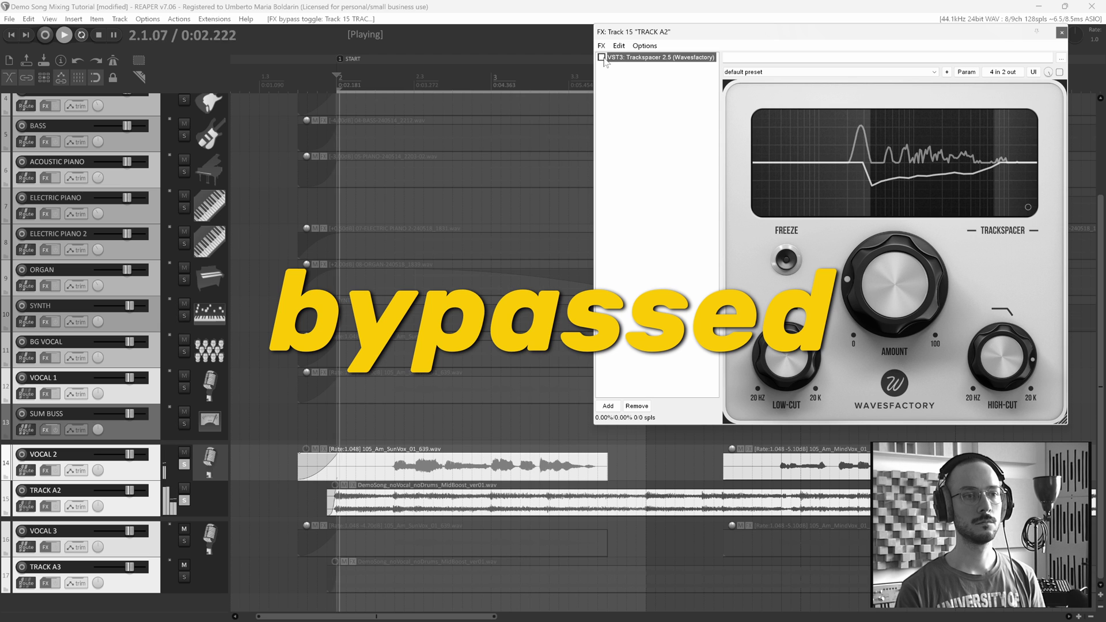
{"action": "left_click", "coordinate": [602, 57]}
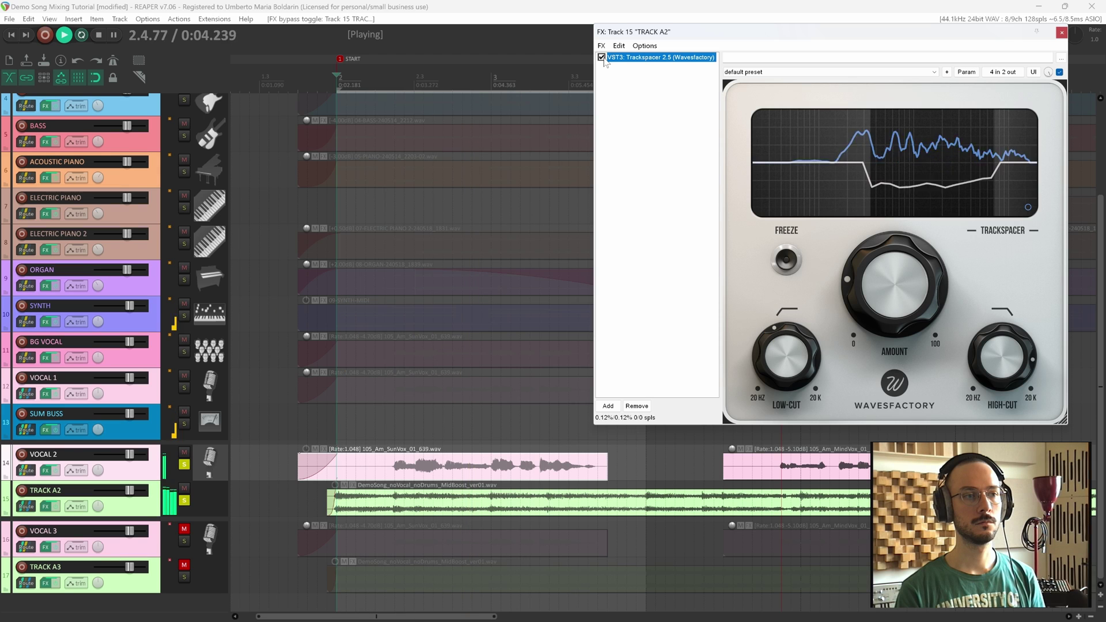
{"action": "left_click_drag", "start_coordinate": [837, 278], "coordinate": [867, 305]}
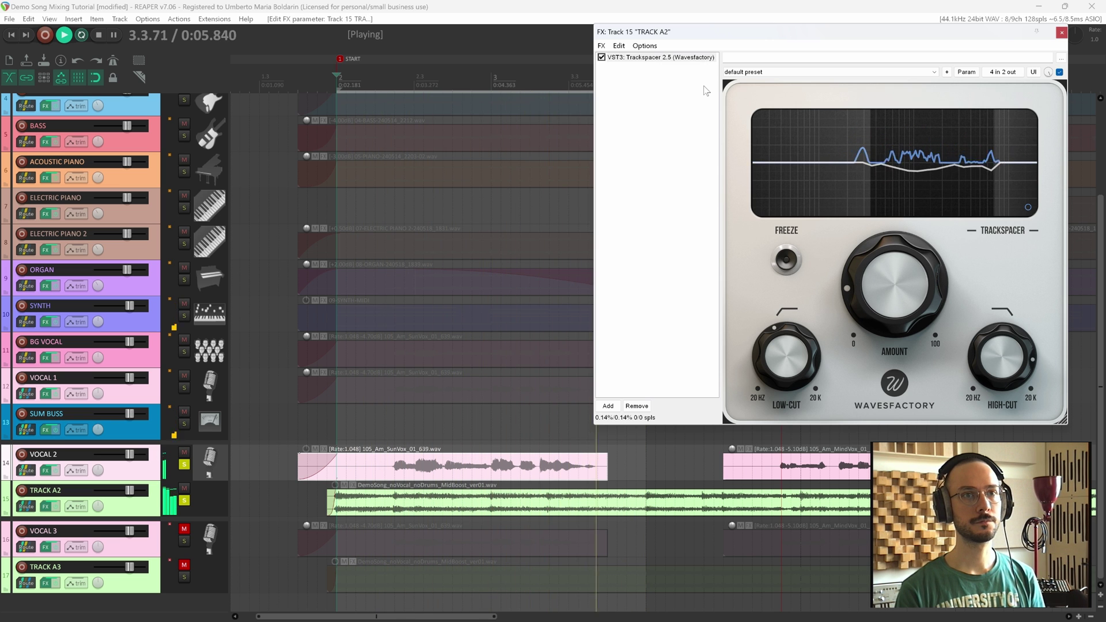
{"action": "key", "text": "space"}
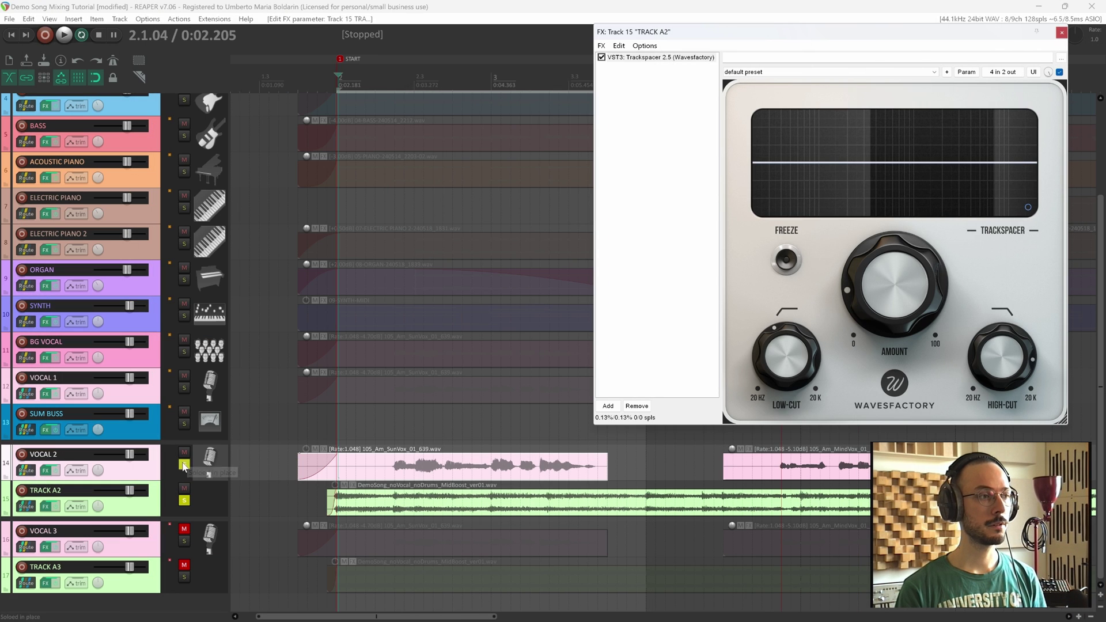
Clear the VOCAL 2/TRACK A2 solo, then unmute and solo VOCAL 3 and TRACK A3
{"action": "left_click", "coordinate": [184, 465]}
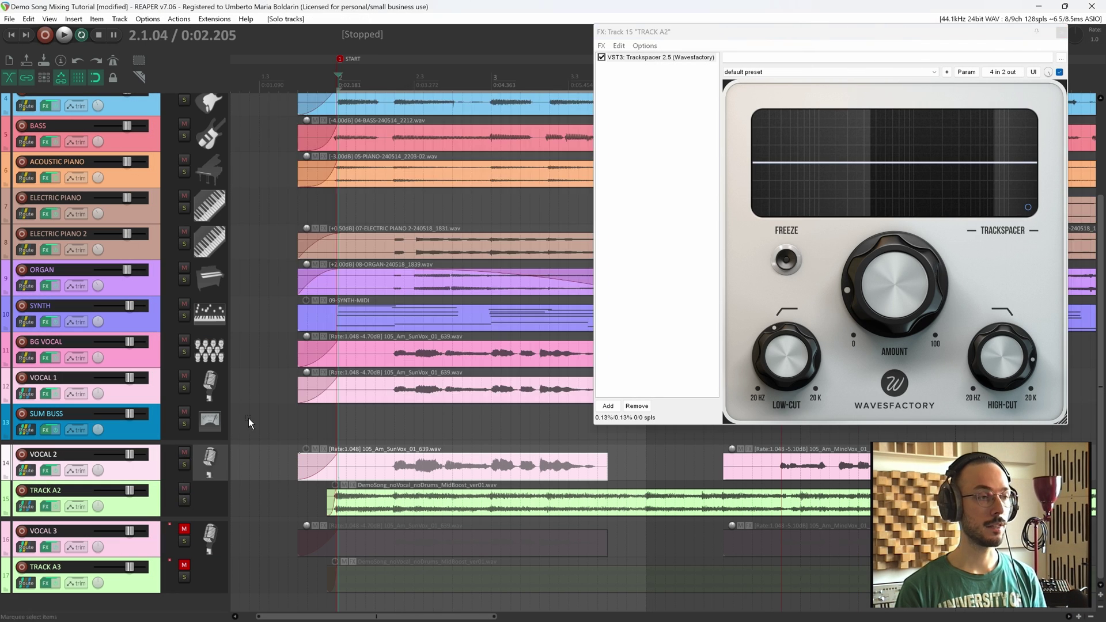
{"action": "left_click", "coordinate": [184, 529]}
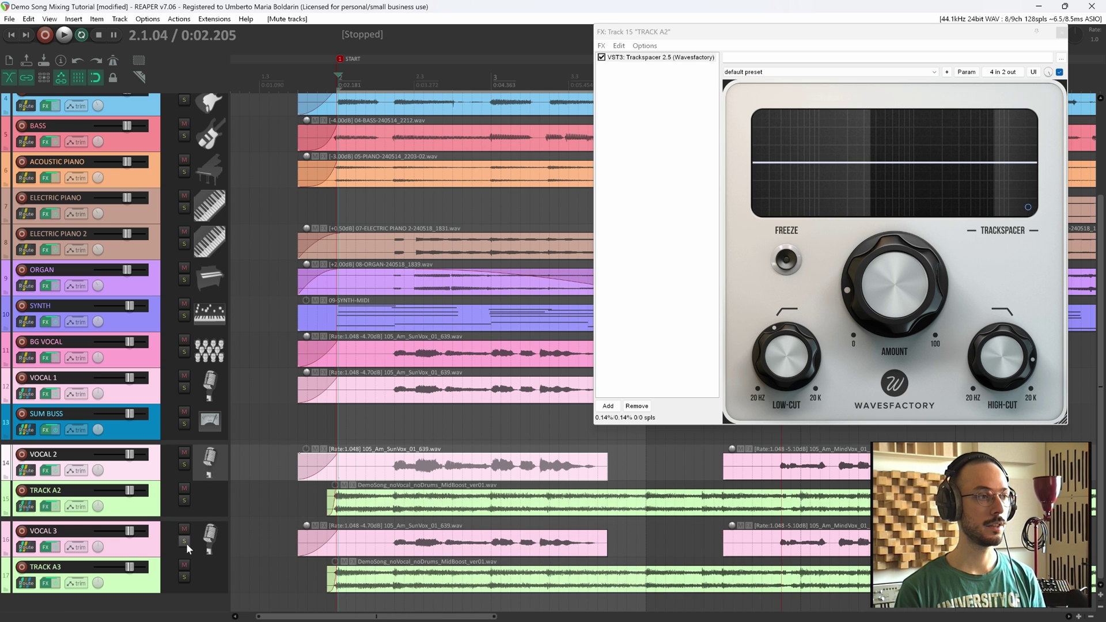
{"action": "left_click", "coordinate": [184, 541]}
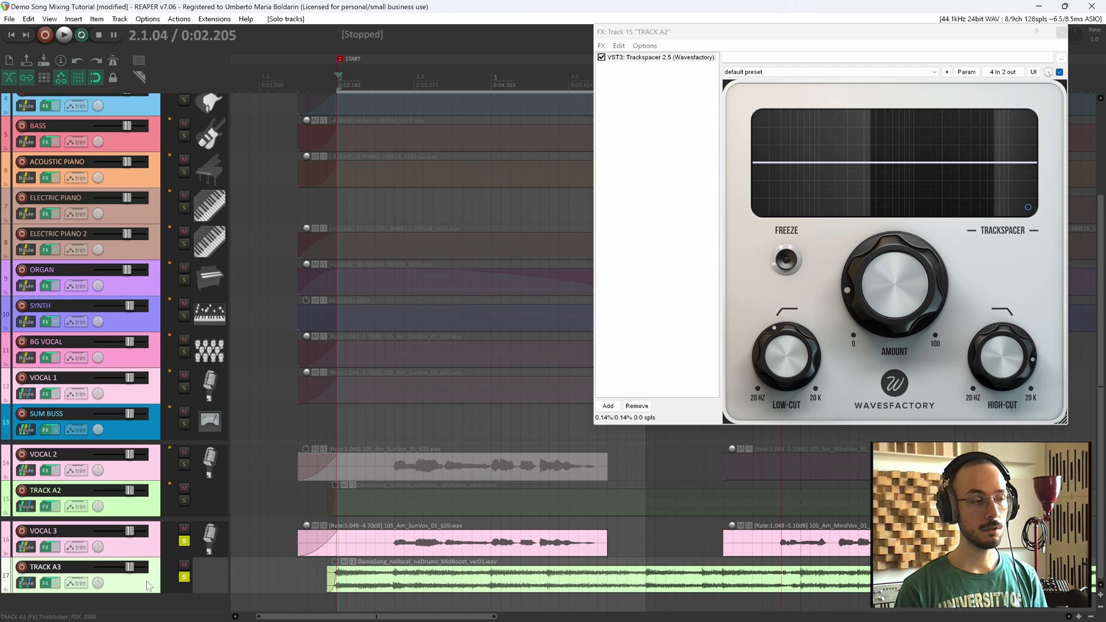
{"action": "scroll", "coordinate": [148, 586], "scroll_direction": "up", "scroll_amount": 3}
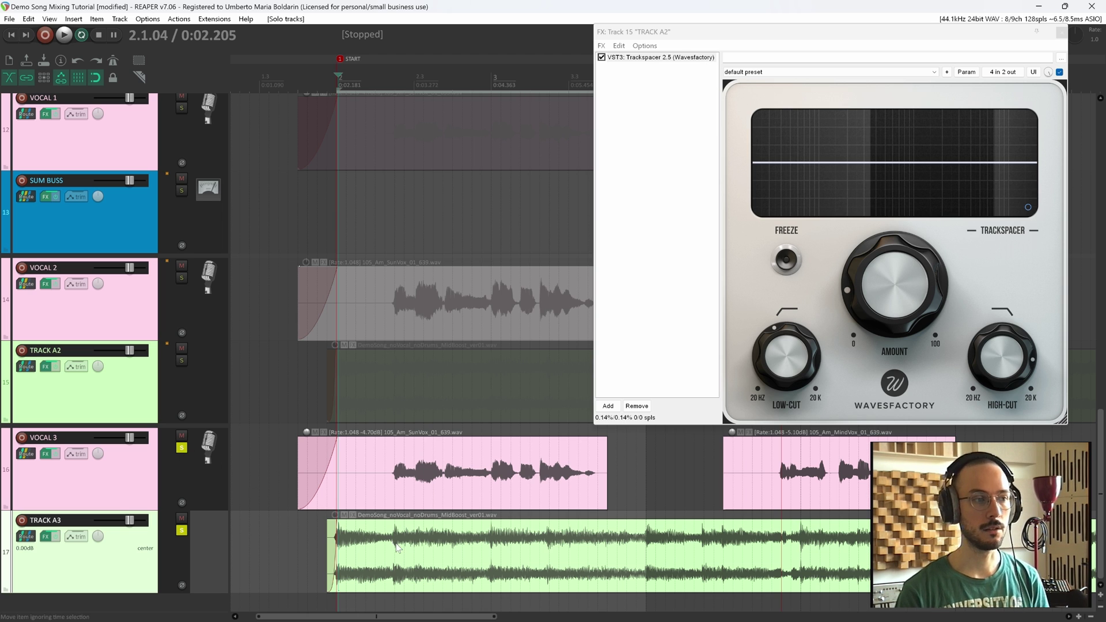
Open TRACK A3's TheMasker, move its window aside, and adjust Masked Freqs
{"action": "left_click", "coordinate": [46, 537]}
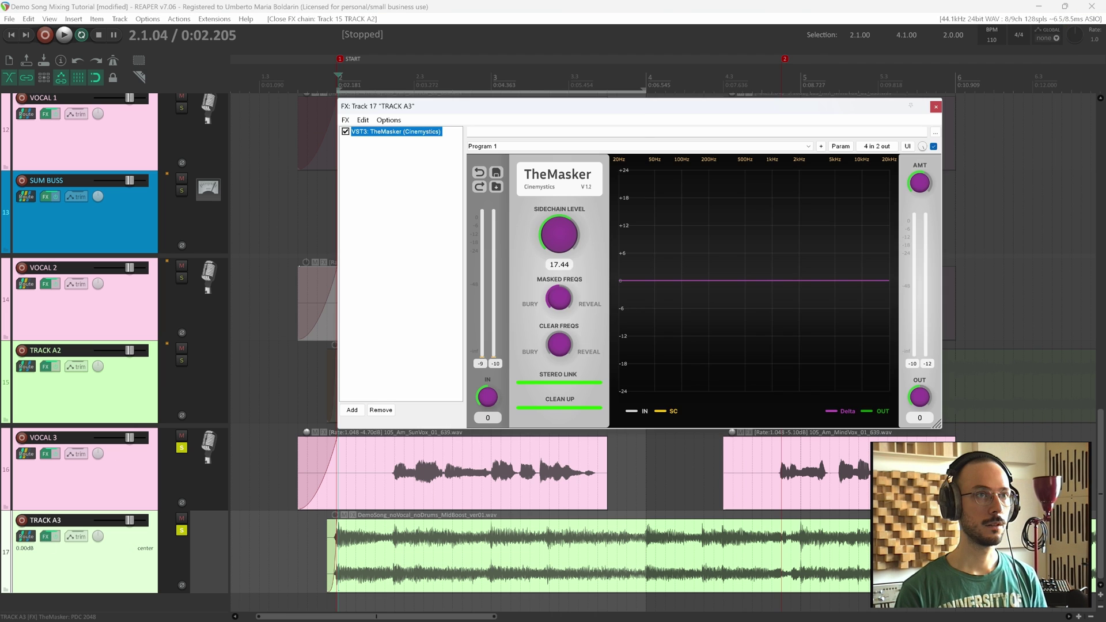
{"action": "left_click_drag", "start_coordinate": [643, 106], "coordinate": [476, 19]}
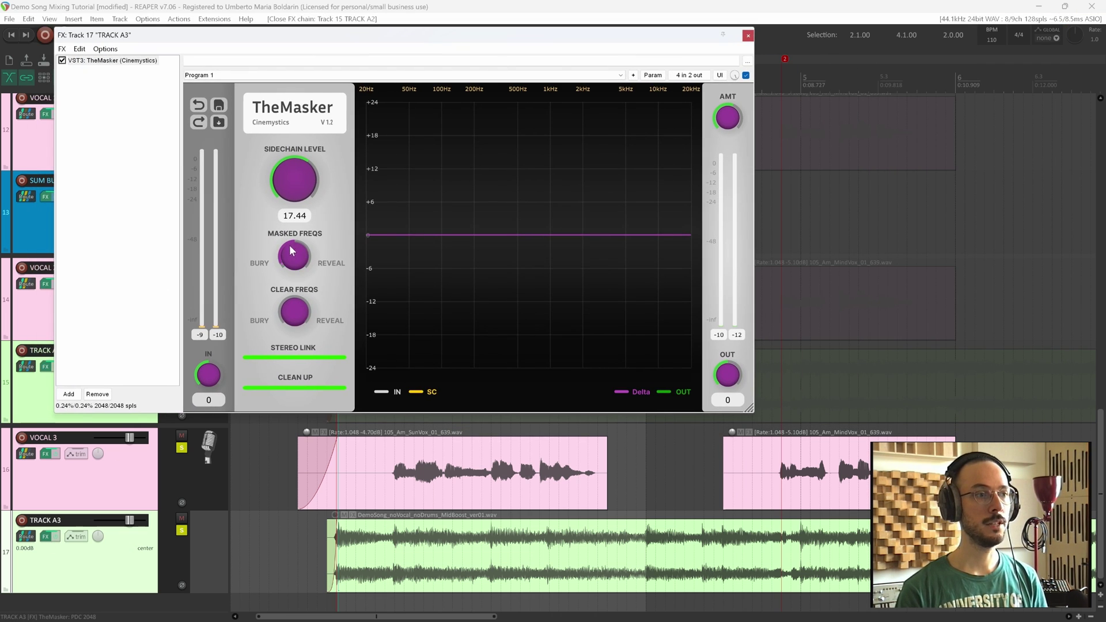
{"action": "left_click", "coordinate": [292, 254]}
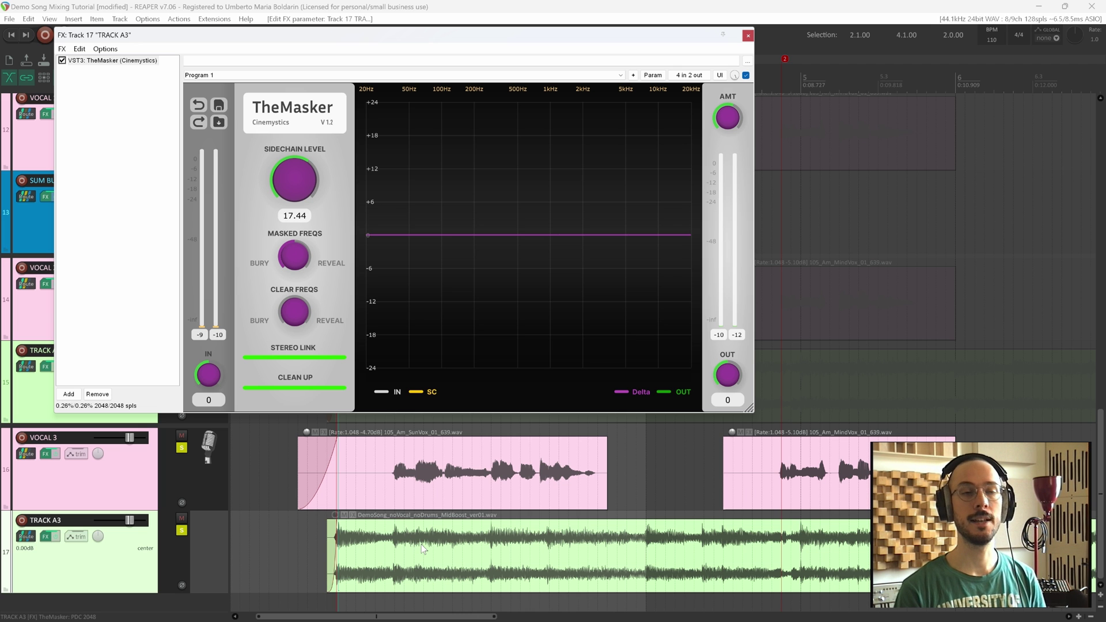
Play the song comparing TheMasker bypassed and active on TRACK A3, then stop
{"action": "key", "text": "space"}
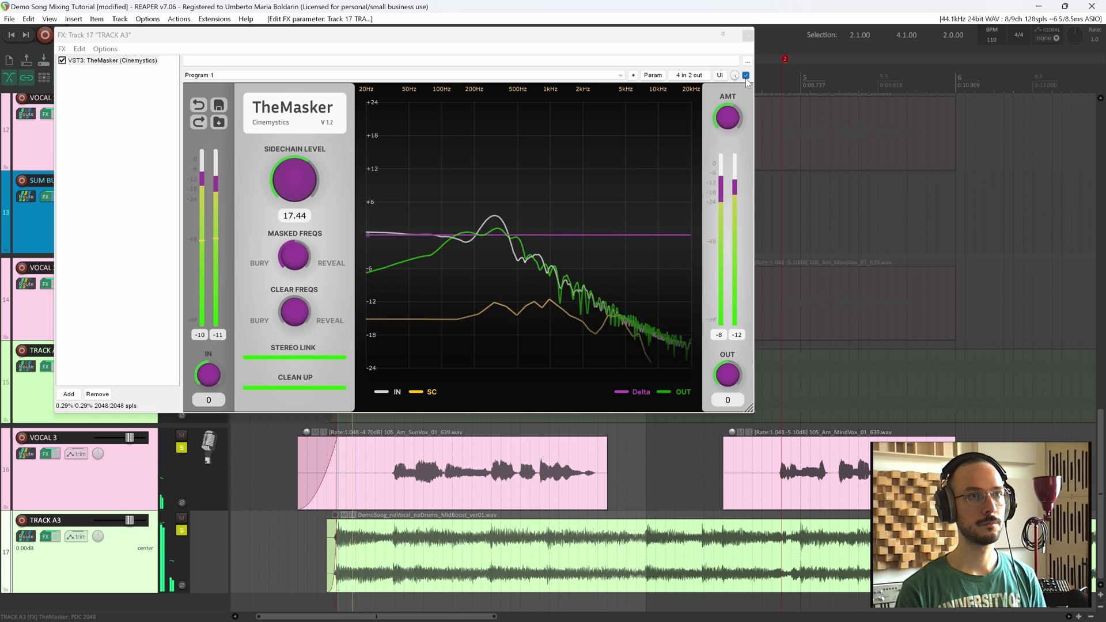
{"action": "left_click", "coordinate": [731, 117]}
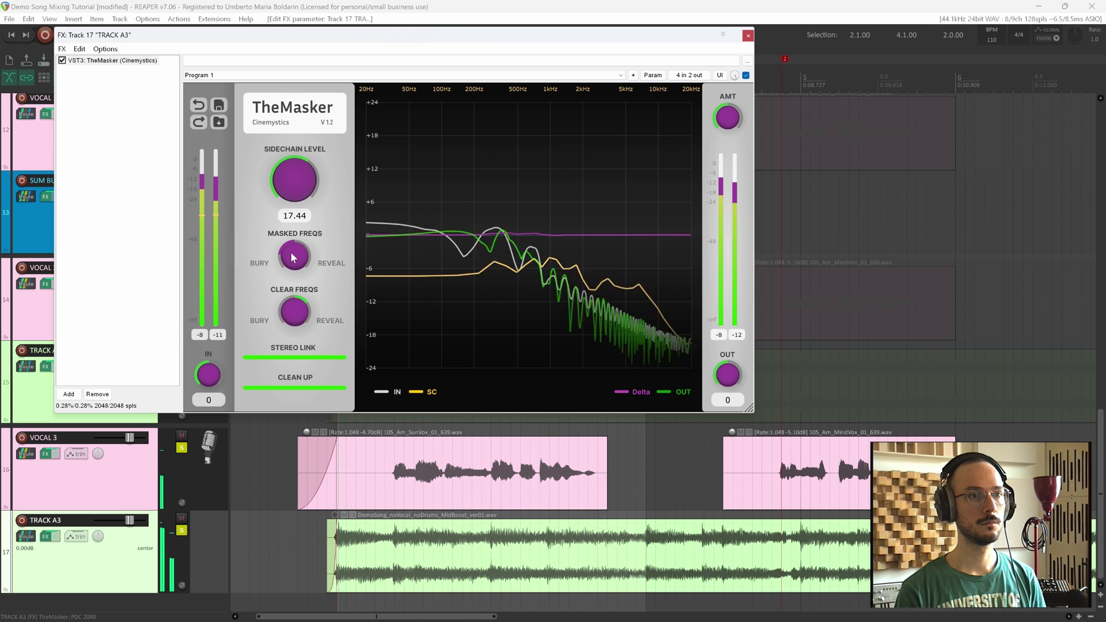
{"action": "left_click", "coordinate": [746, 75]}
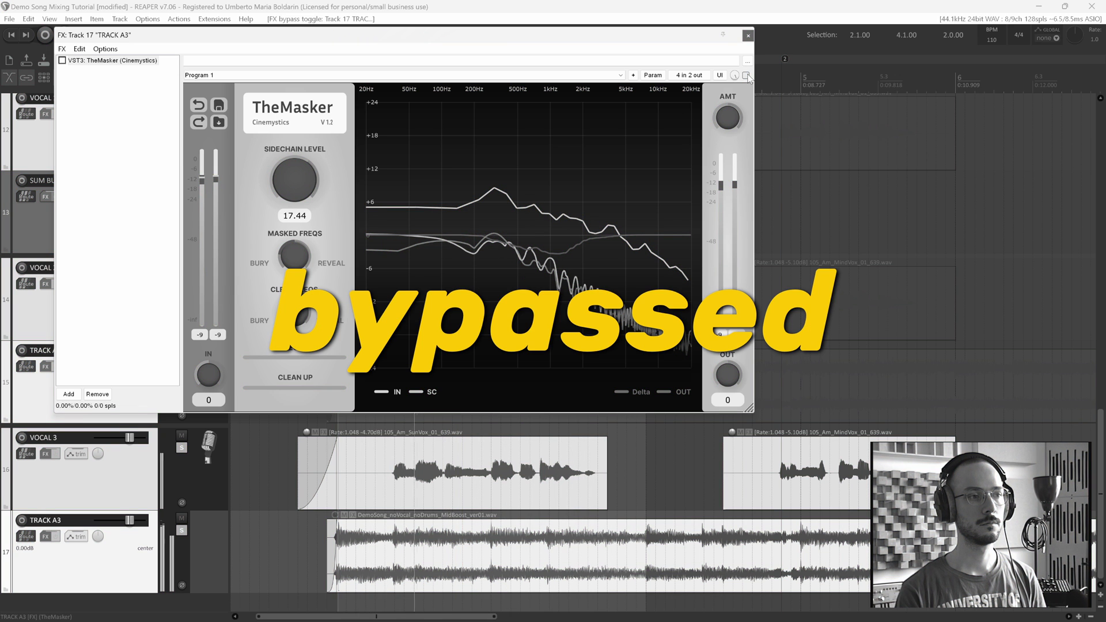
{"action": "left_click", "coordinate": [747, 76]}
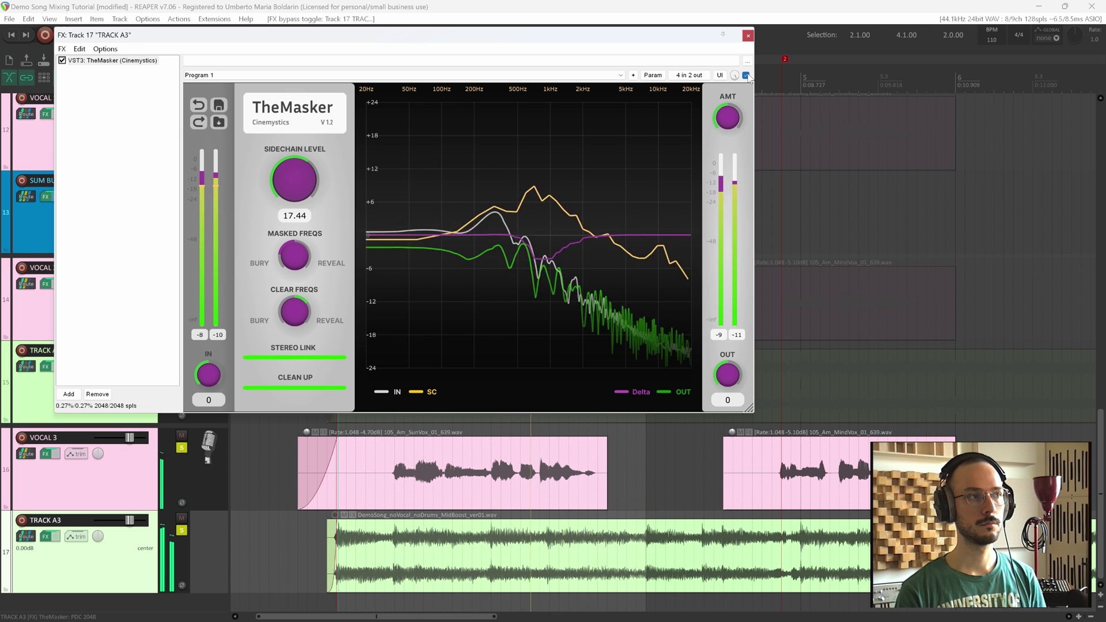
{"action": "key", "text": "space"}
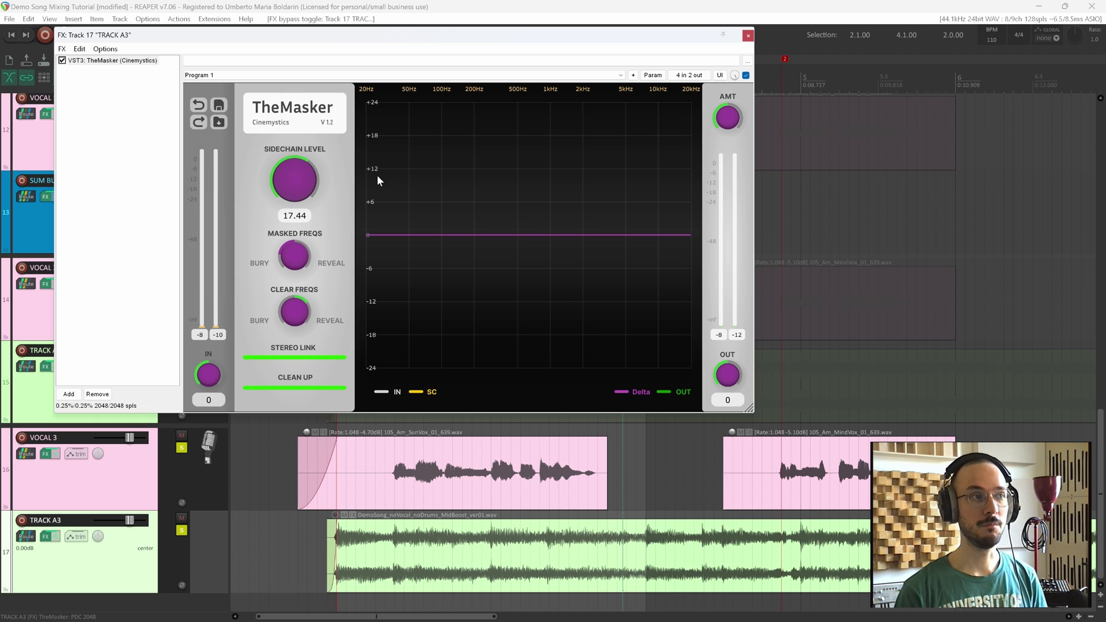
{"action": "left_click_drag", "start_coordinate": [632, 41], "coordinate": [616, 40]}
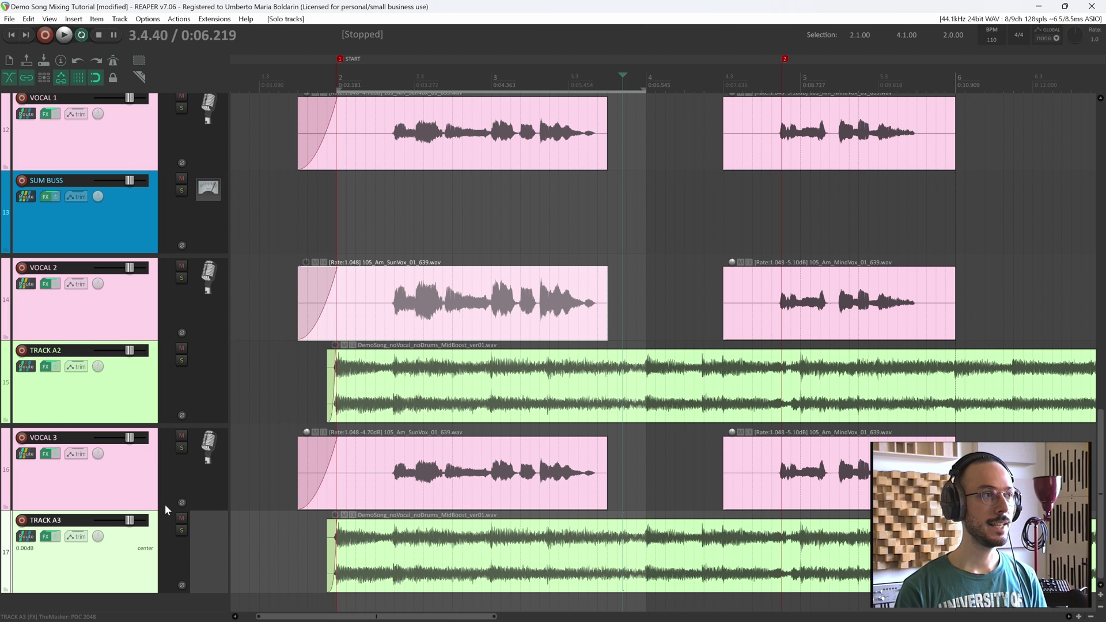
Mute VOCAL 2, TRACK A2, VOCAL 3 and TRACK A3, then open VOCAL 1's effects chain
{"action": "key", "text": "Page_Down"}
{"action": "left_click_drag", "start_coordinate": [184, 320], "coordinate": [193, 460]}
{"action": "key", "text": "Page_Up"}
{"action": "key", "text": "Page_Up"}
{"action": "key", "text": "Page_Up"}
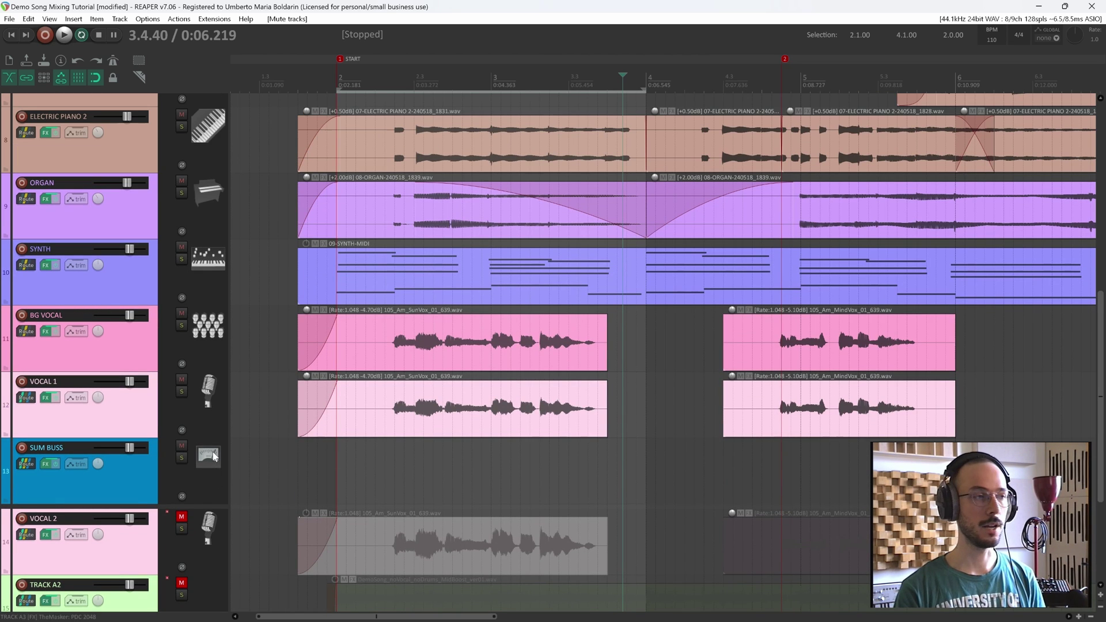
{"action": "left_click", "coordinate": [115, 419]}
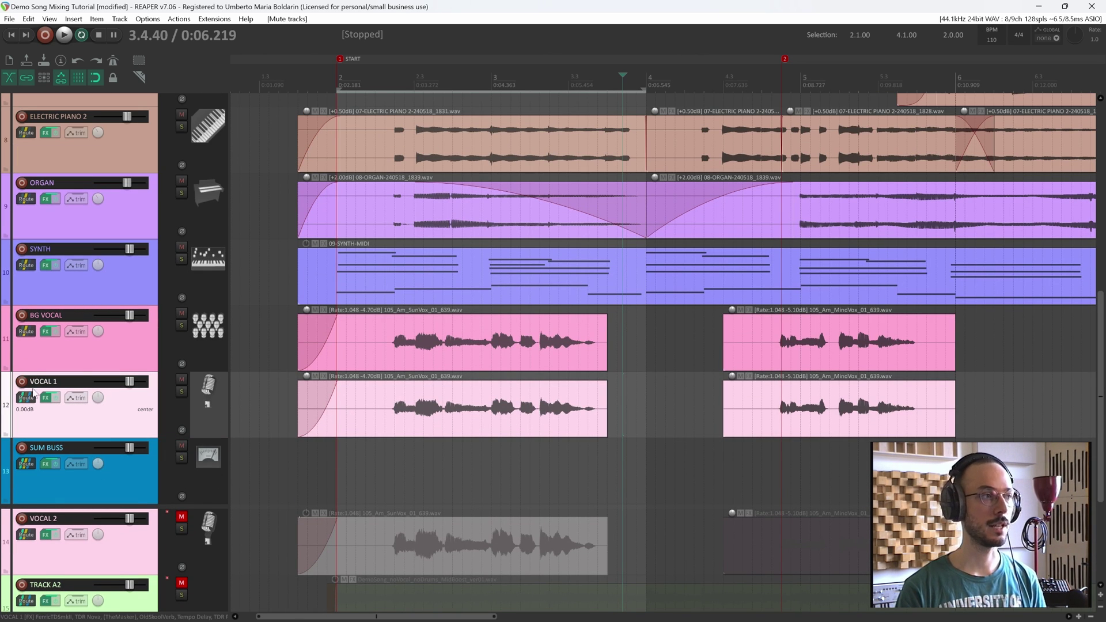
{"action": "left_click", "coordinate": [46, 397]}
Enlarge VOCAL 1's TheMasker window, adjust Masked Freqs, and position it over the track list
{"action": "left_click_drag", "start_coordinate": [372, 106], "coordinate": [464, 70]}
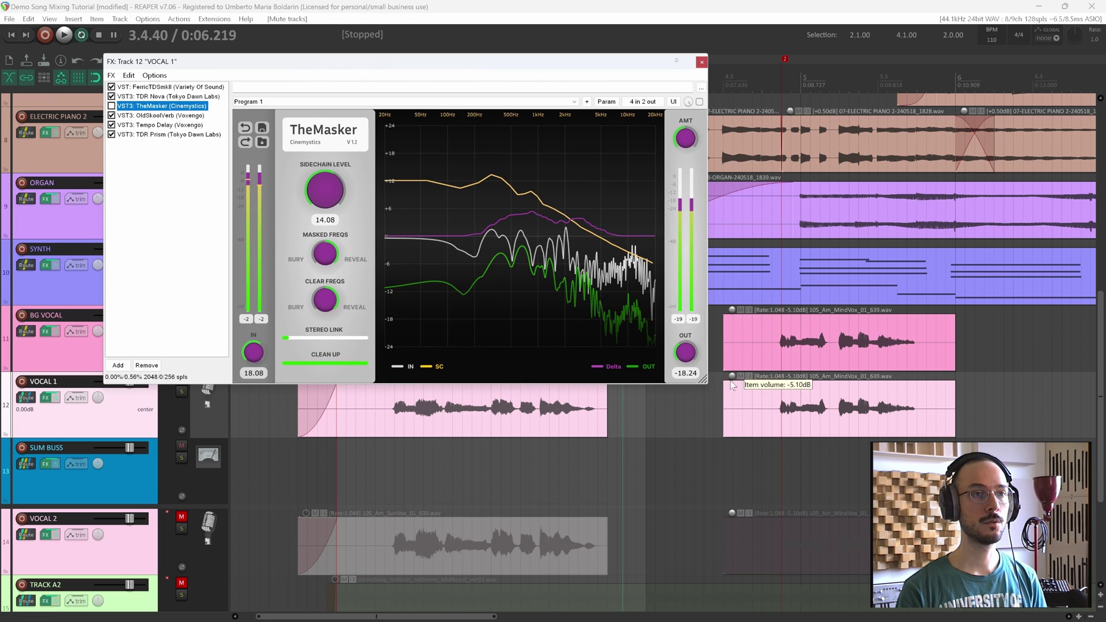
{"action": "left_click_drag", "start_coordinate": [703, 381], "coordinate": [852, 467]}
{"action": "left_click_drag", "start_coordinate": [503, 61], "coordinate": [438, 41]}
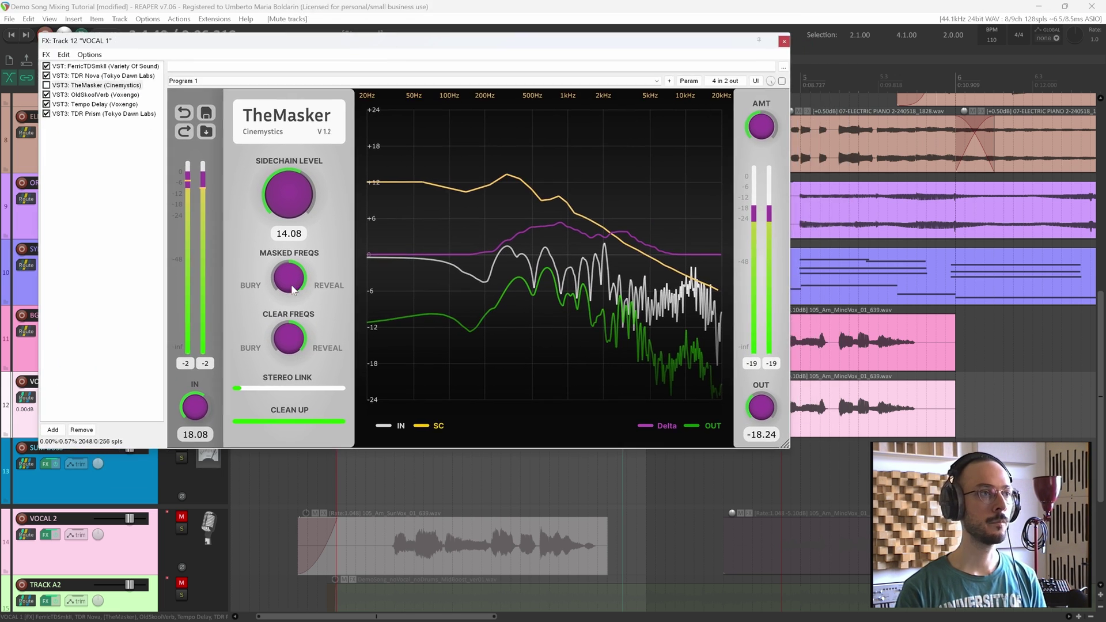
{"action": "left_click", "coordinate": [289, 275]}
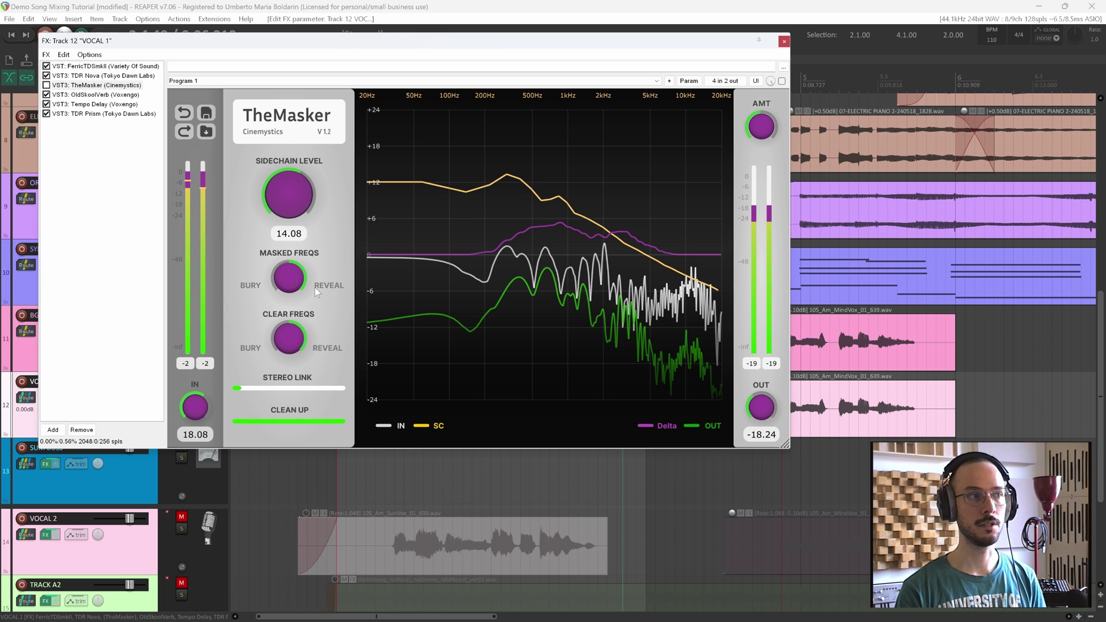
{"action": "left_click_drag", "start_coordinate": [263, 39], "coordinate": [515, 48]}
{"action": "left_click", "coordinate": [128, 414]}
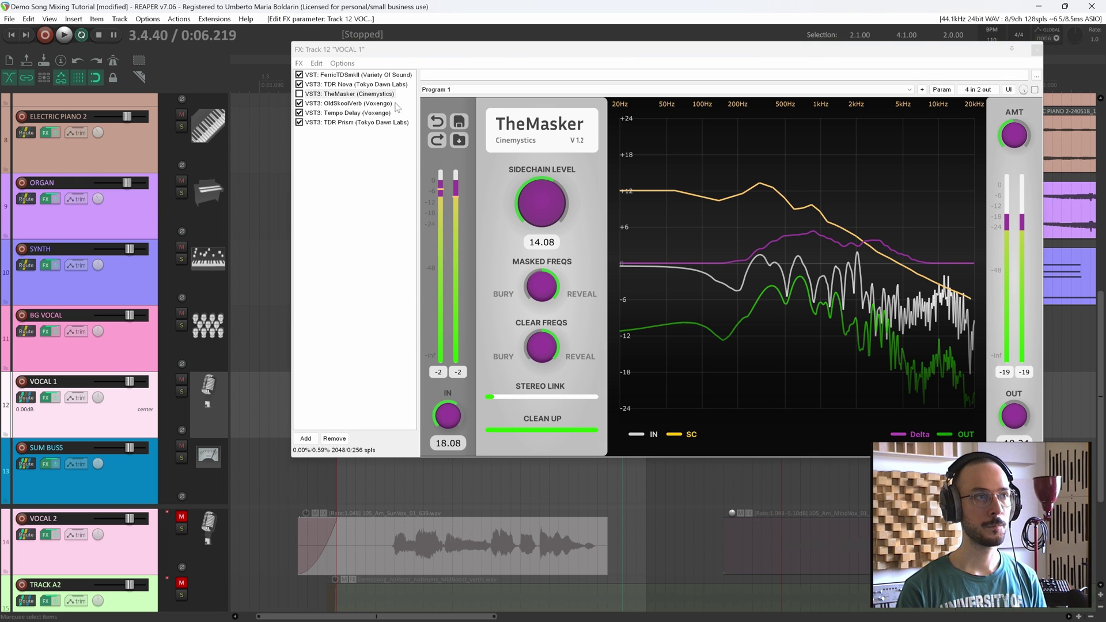
{"action": "left_click_drag", "start_coordinate": [403, 53], "coordinate": [157, 46]}
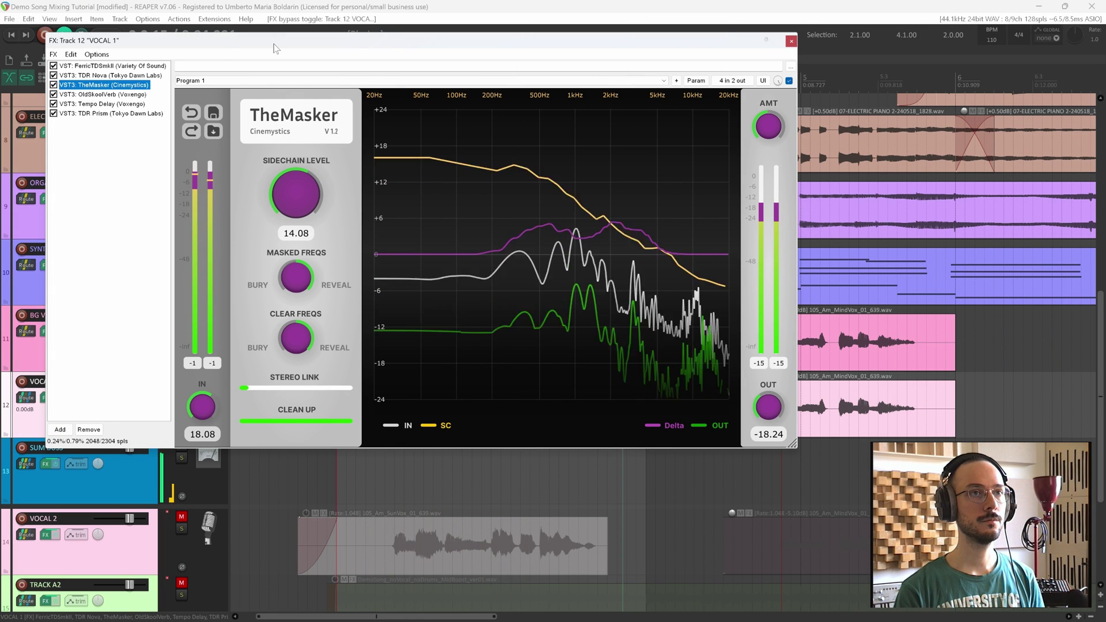
A/B TheMasker on VOCAL 1 during playback, ending with it bypassed
{"action": "left_click", "coordinate": [54, 86]}
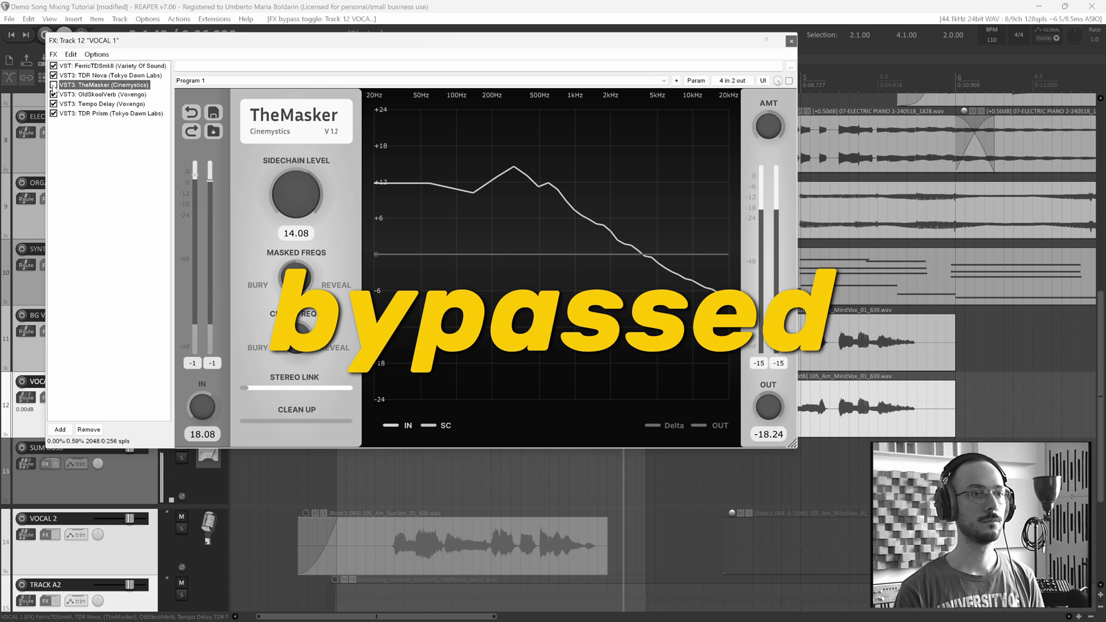
{"action": "left_click", "coordinate": [53, 85]}
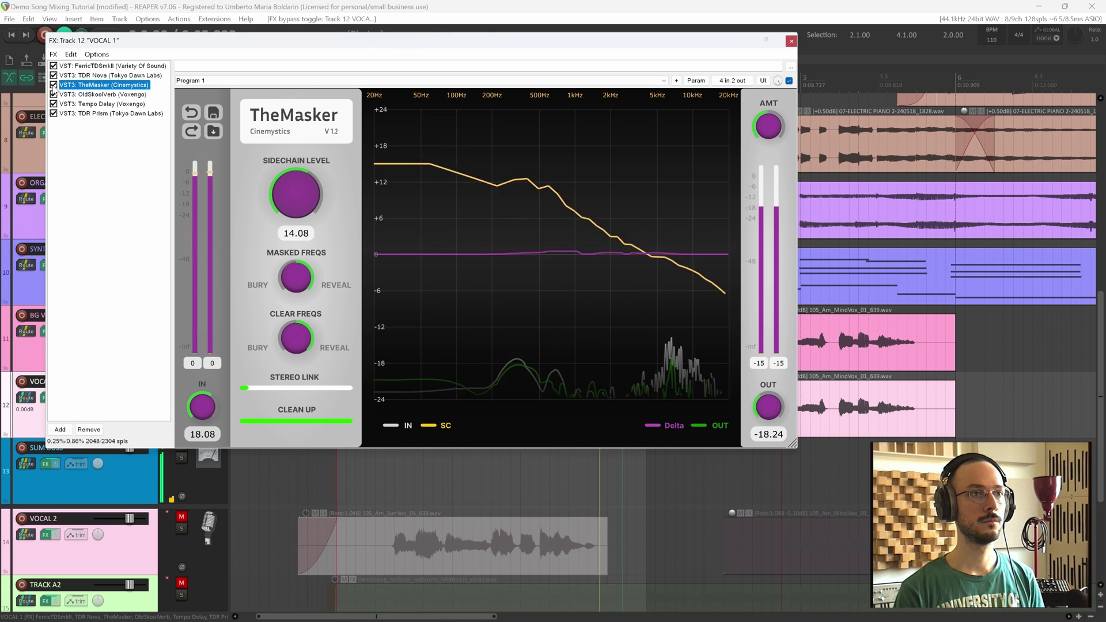
{"action": "left_click", "coordinate": [54, 85]}
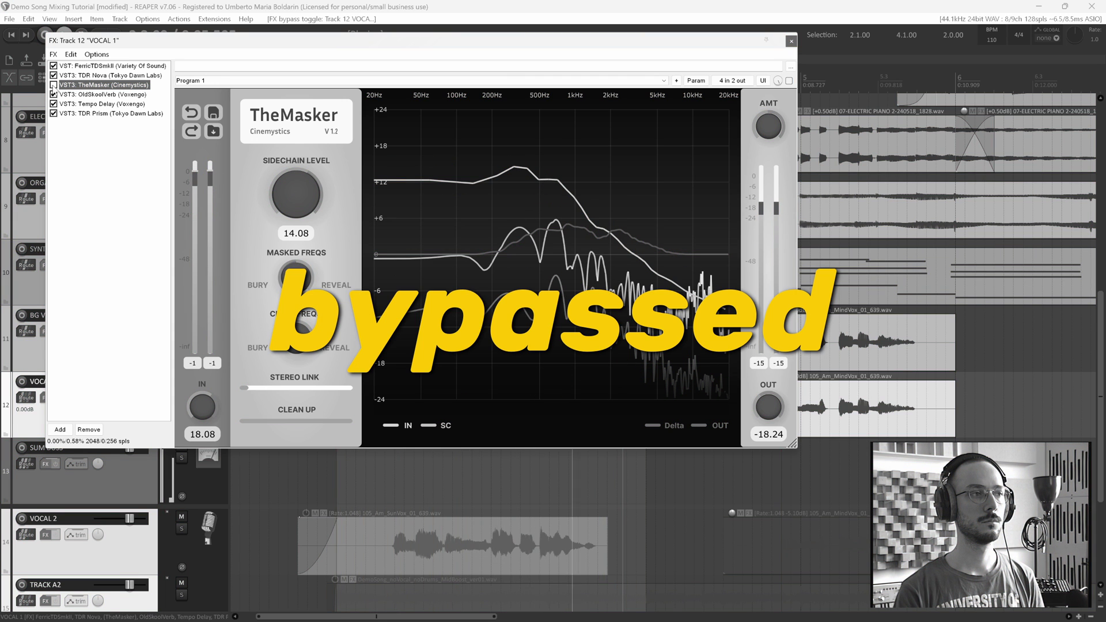
{"action": "left_click", "coordinate": [53, 85]}
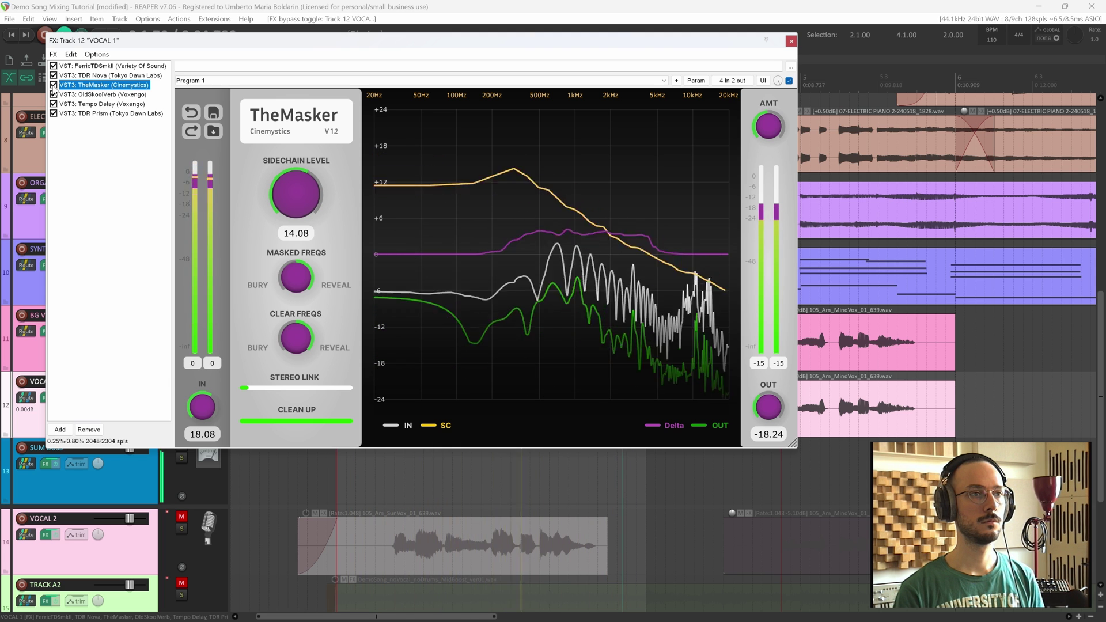
{"action": "left_click", "coordinate": [54, 84]}
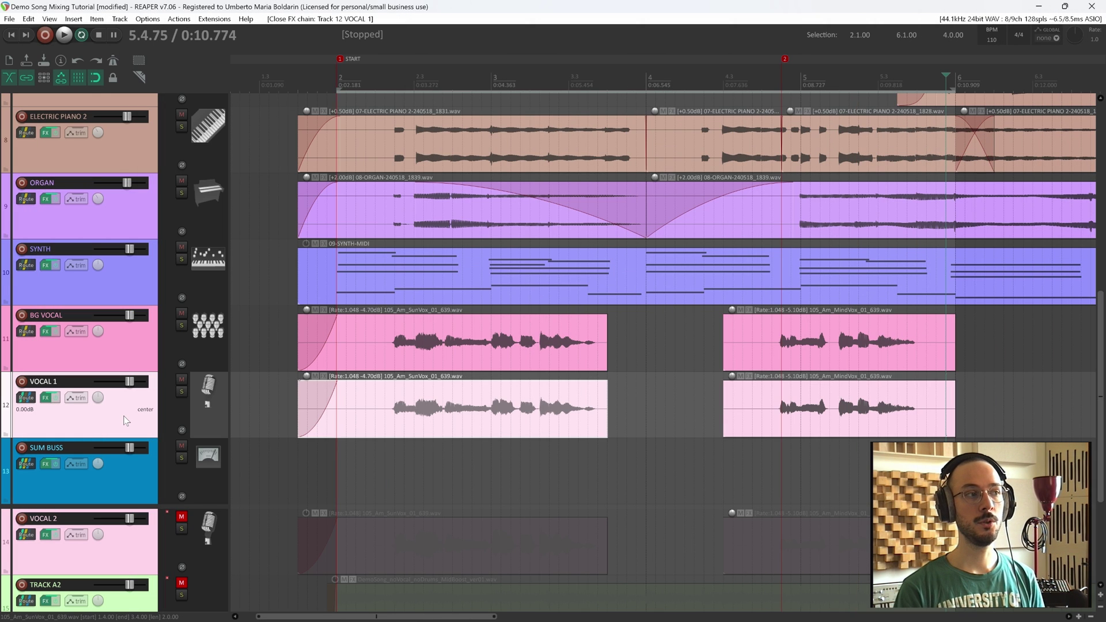
Reopen VOCAL 1's chain on TheMasker, move it top-left, and open TRACK A2's Trackspacer chain
{"action": "left_click", "coordinate": [46, 398]}
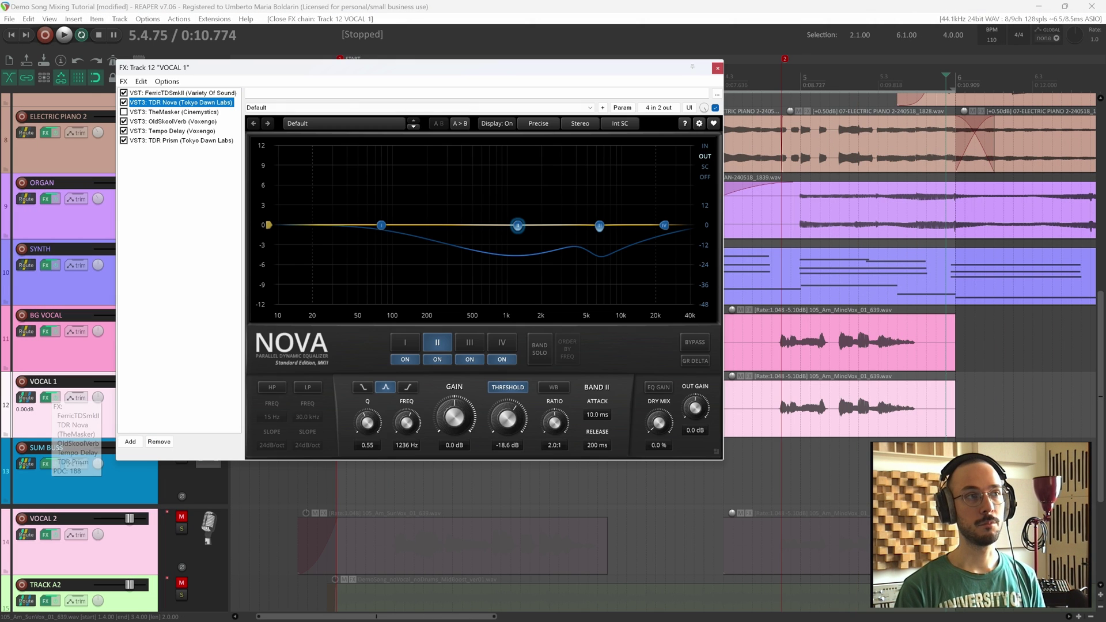
{"action": "left_click", "coordinate": [163, 111]}
{"action": "left_click_drag", "start_coordinate": [403, 67], "coordinate": [298, 33]}
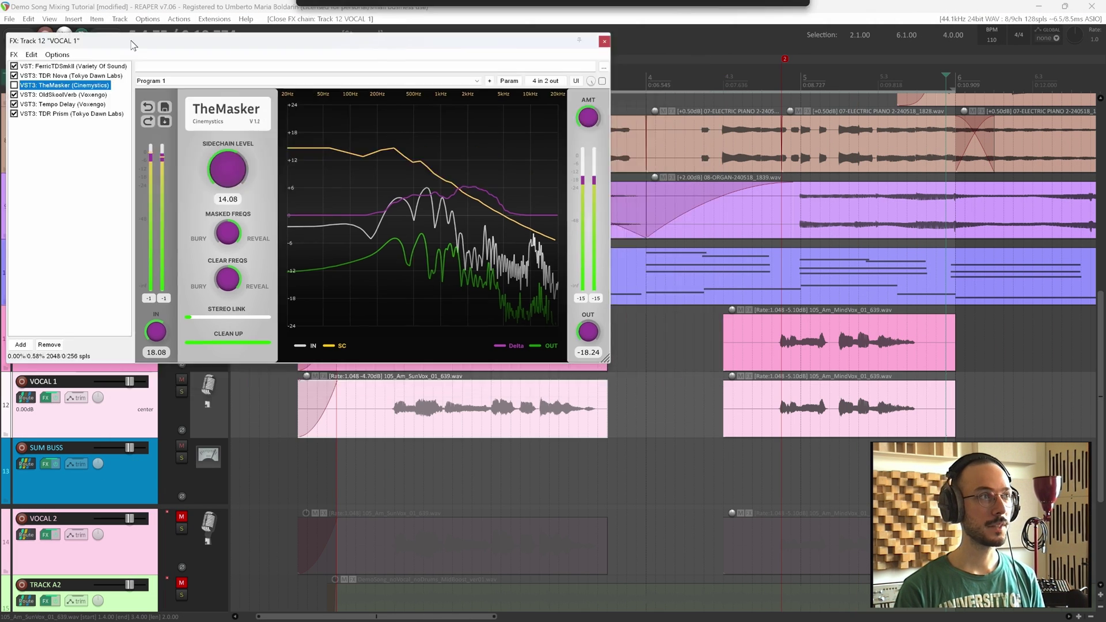
{"action": "scroll", "coordinate": [119, 527], "scroll_direction": "down", "scroll_amount": 1}
{"action": "left_click", "coordinate": [46, 568]}
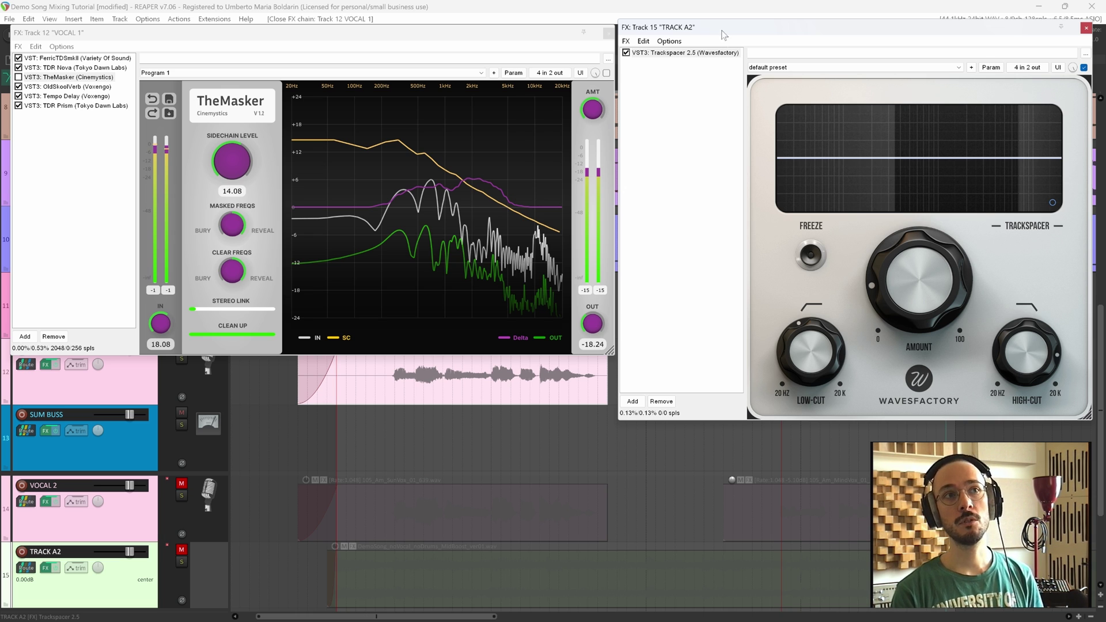
{"action": "left_click_drag", "start_coordinate": [720, 29], "coordinate": [719, 32]}
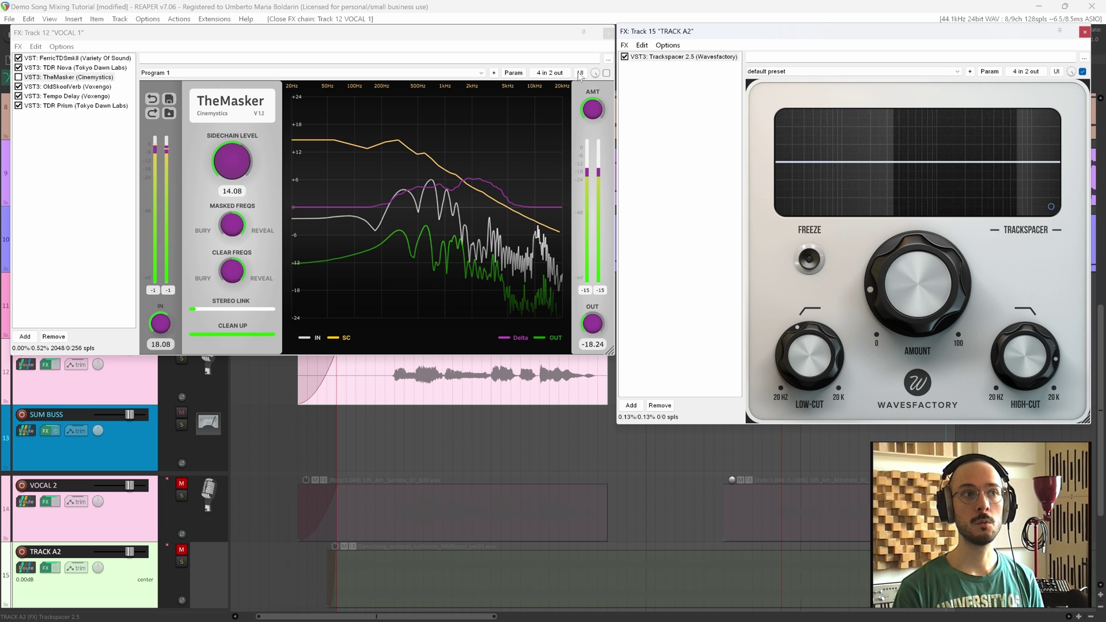
{"action": "mouse_move", "coordinate": [910, 237]}
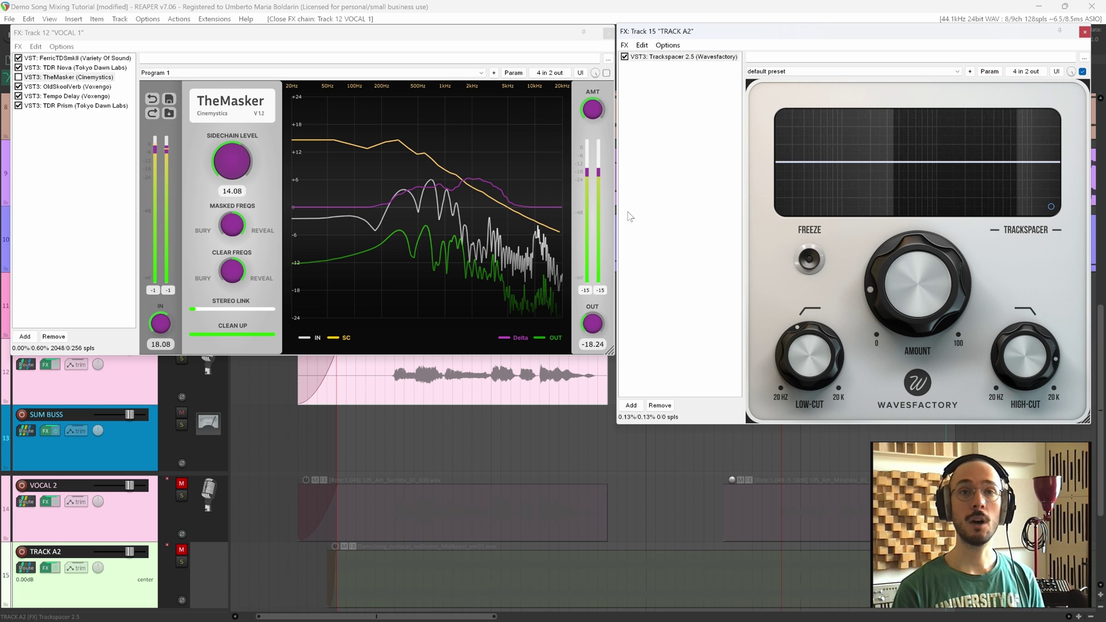